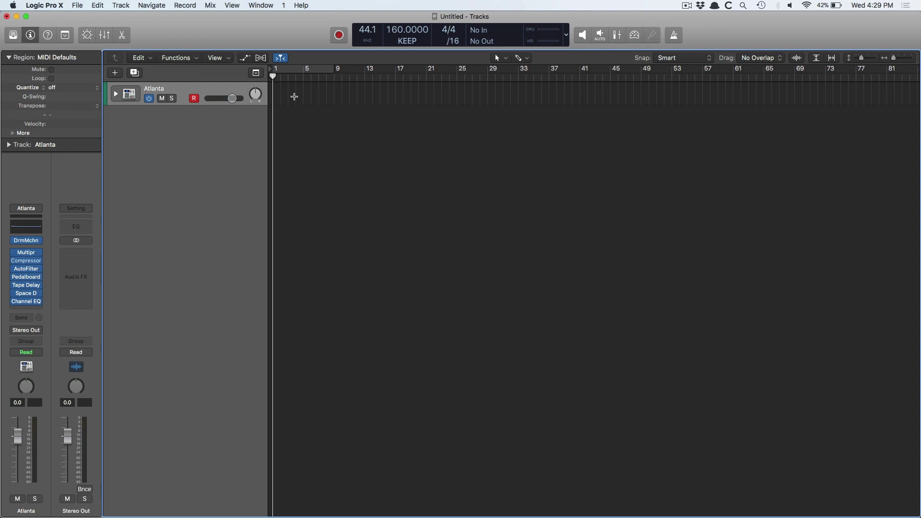
Step: Draw an empty MIDI region with the Pencil Tool on the Atlanta track, spanning bar 5 to bar 9
key(t)
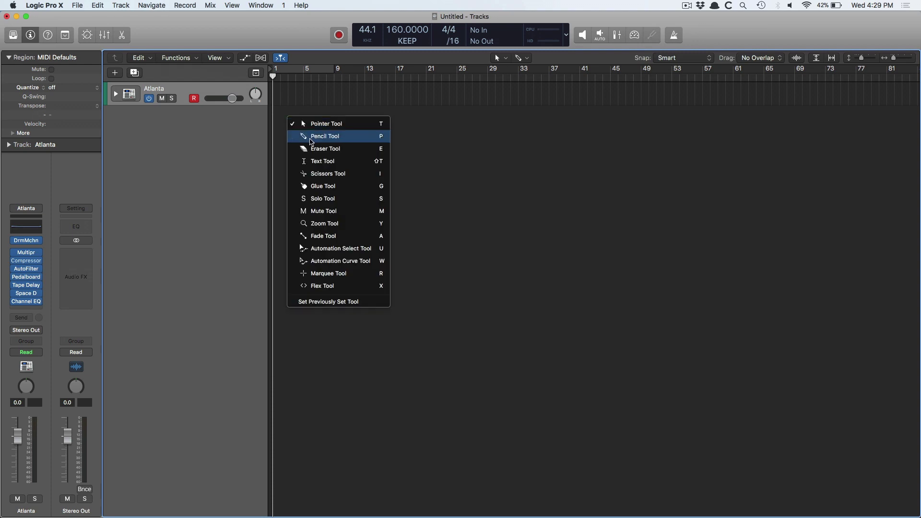
click(309, 136)
click(307, 99)
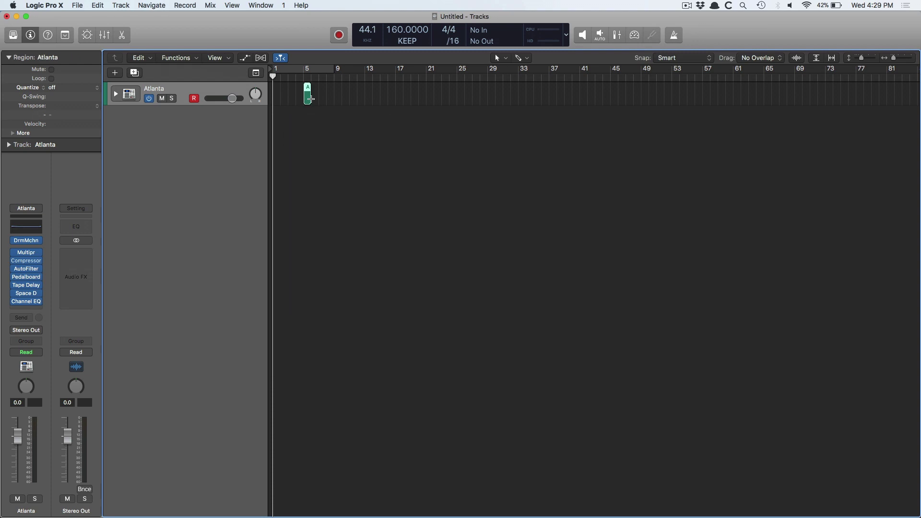
drag(308, 99, 335, 97)
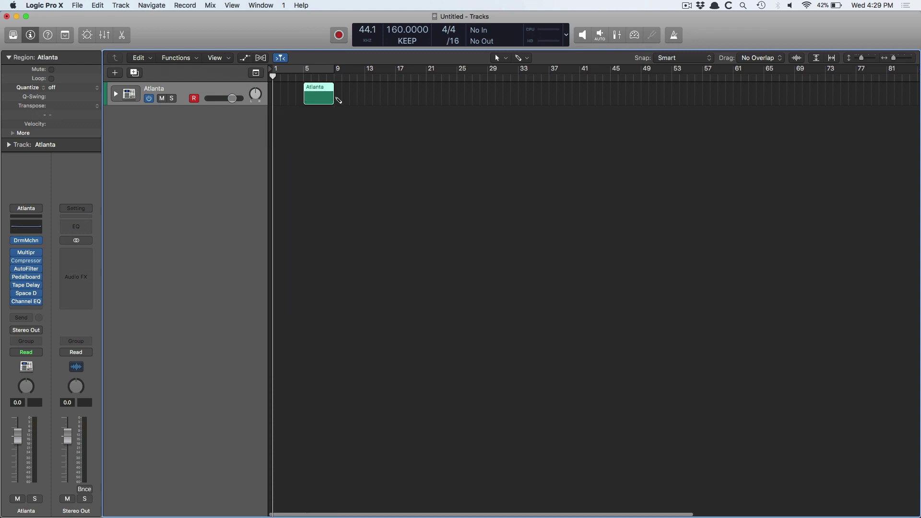
Step: Open the new Atlanta region in the Piano Roll and audition the lower drum sounds of the kit
double_click(325, 95)
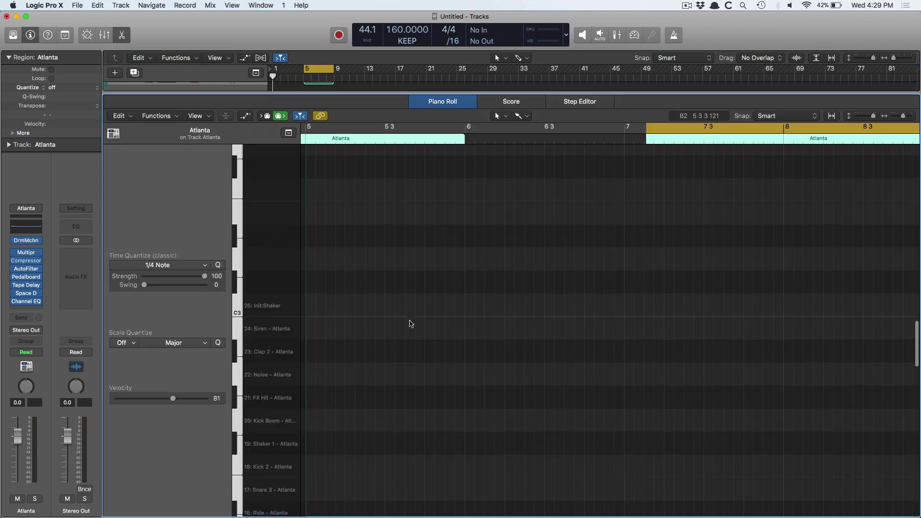
scroll(411, 323, down, 5)
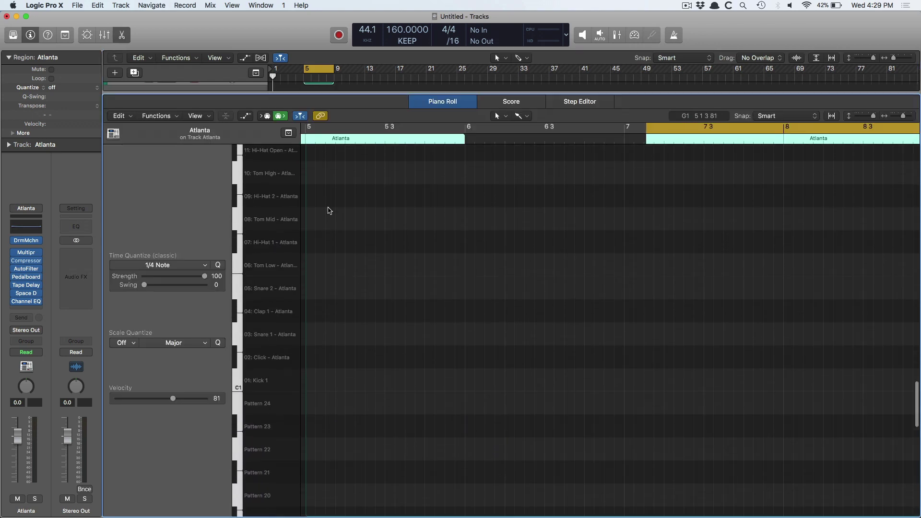
drag(285, 360, 272, 283)
scroll(438, 387, down, 3)
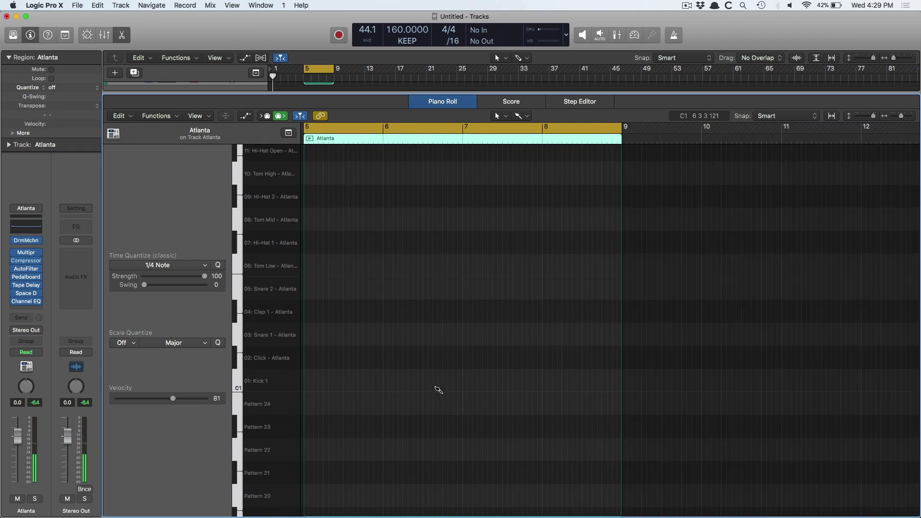
scroll(438, 387, up, 2)
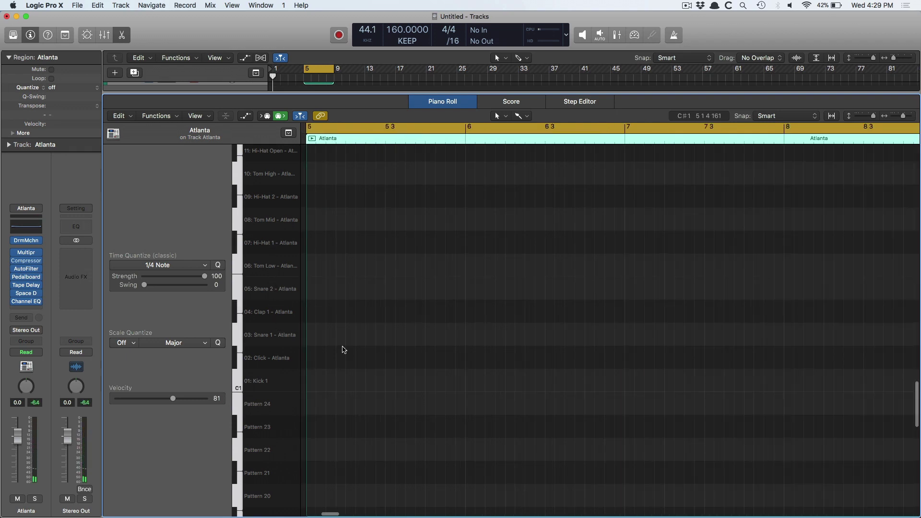
Step: Place three short Kick 1 notes with the Pencil Tool: at bar 5, at 5 3 and just after bar 6
key(t)
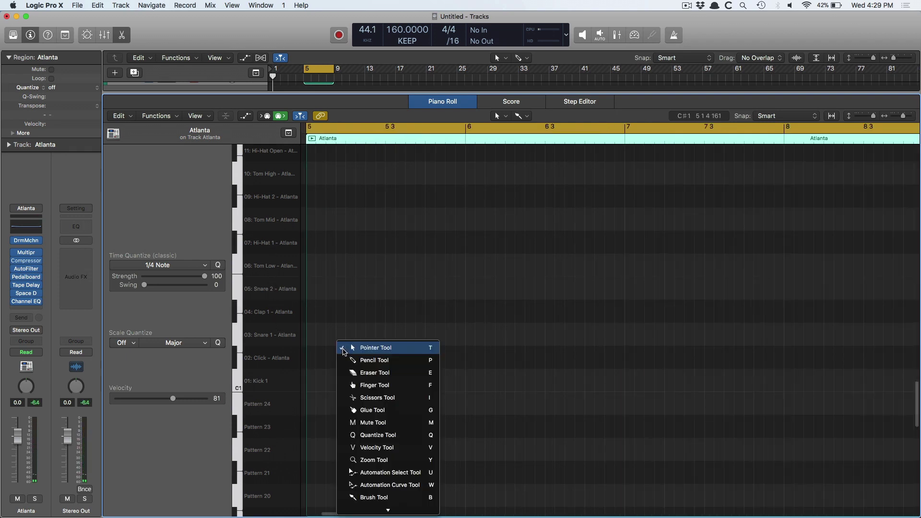
click(364, 362)
click(312, 379)
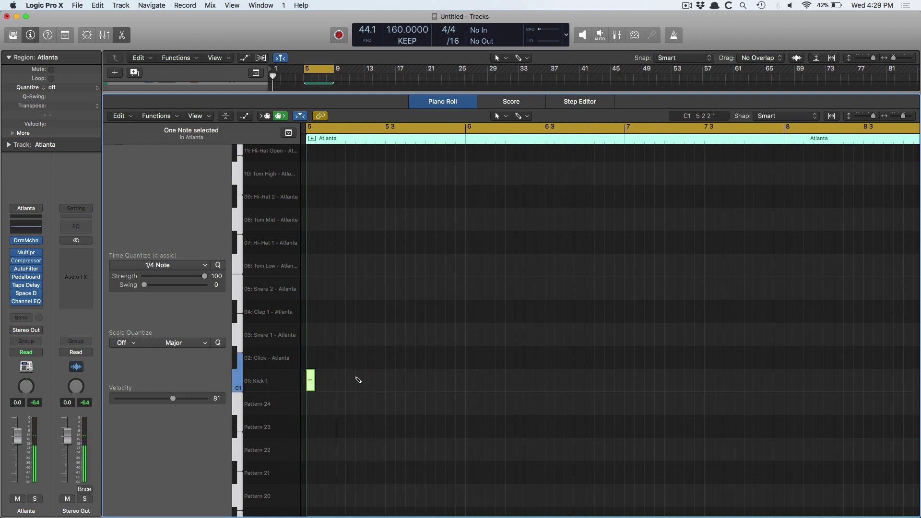
click(390, 377)
click(478, 380)
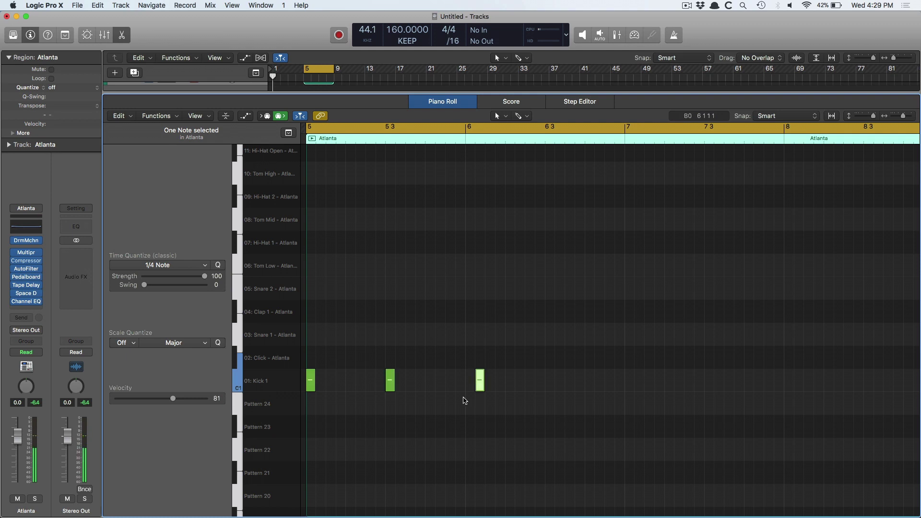
Step: Add a lengthened Snare 1 note just after 5 3 and a short Tom Low note in bar 6
click(400, 336)
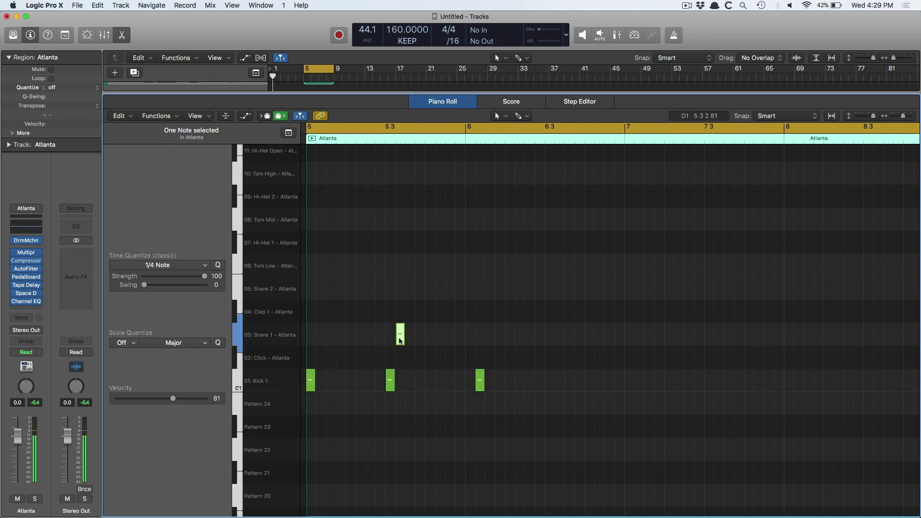
drag(403, 341, 425, 341)
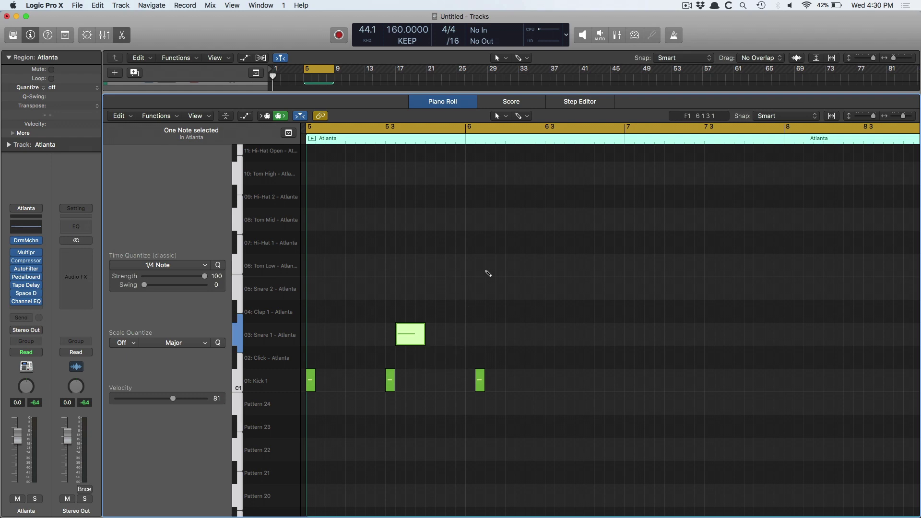
click(509, 269)
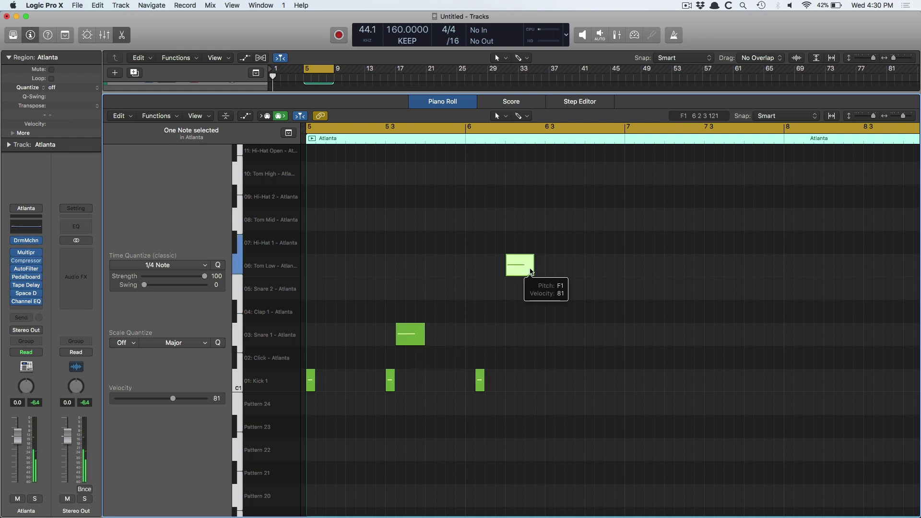
drag(532, 269, 512, 271)
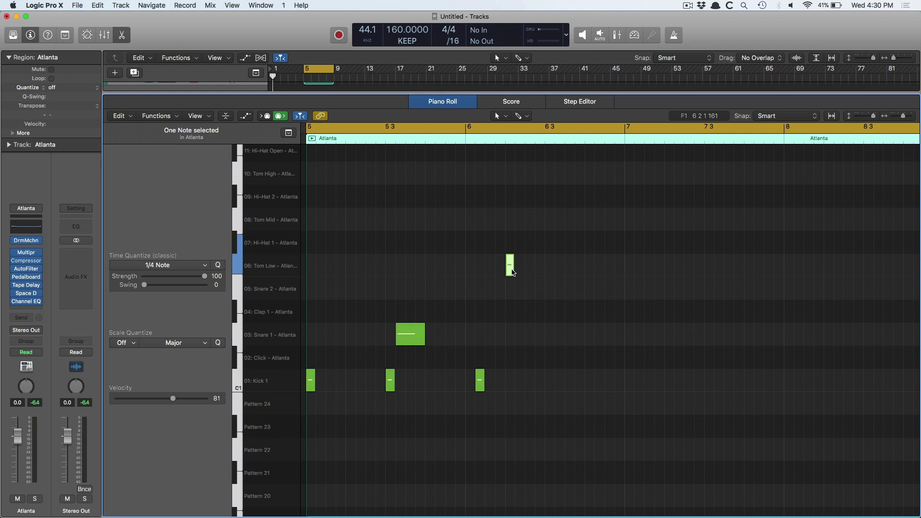
Step: Delete all the pencilled notes from the Atlanta region
key(super+a)
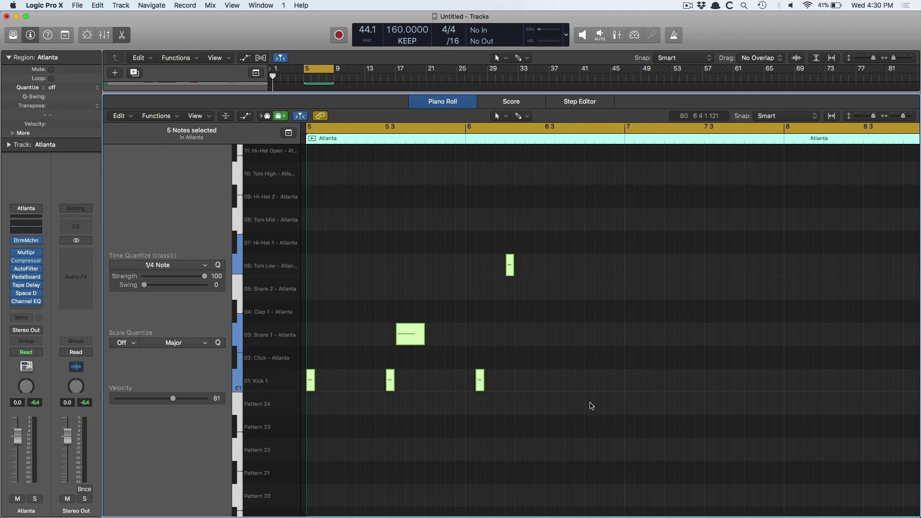
key(BackSpace)
key(t)
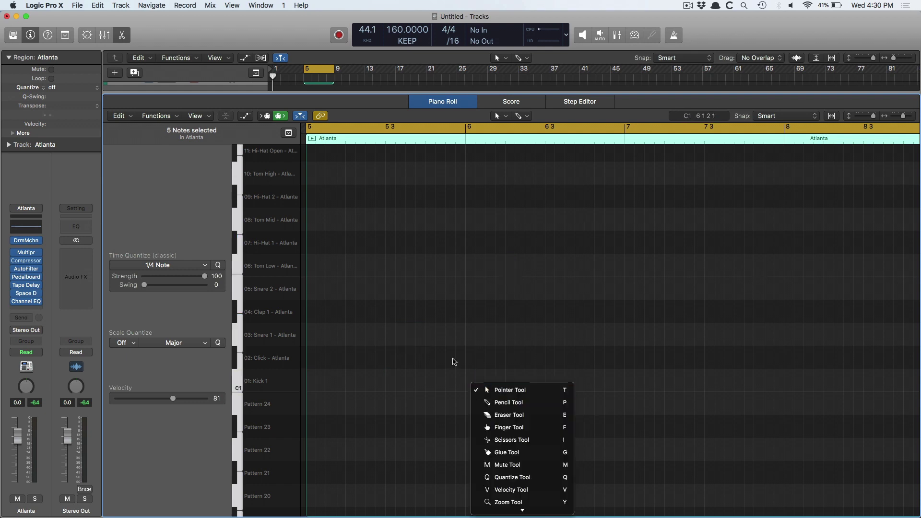
key(Escape)
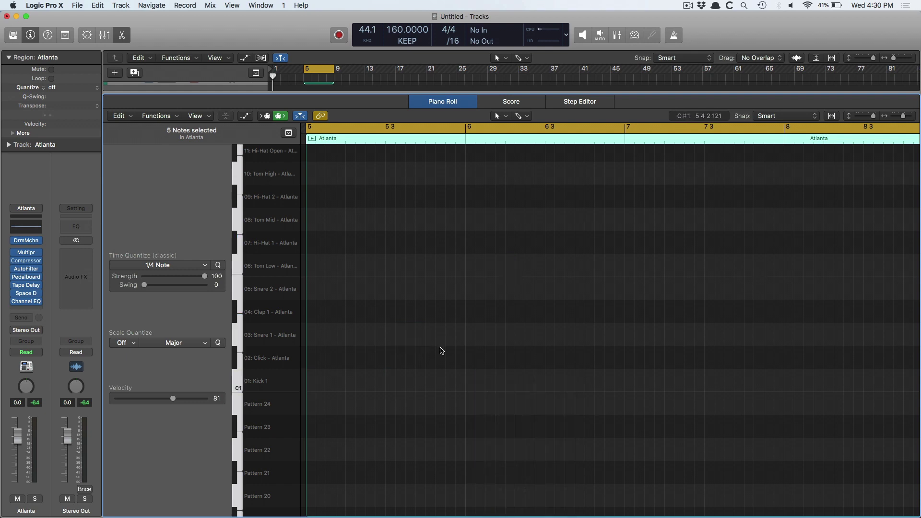
Step: Switch to the Brush Tool, try painting 1/4-note Kick 1 hits from bar 5 past bar 7, and undo them
key(t)
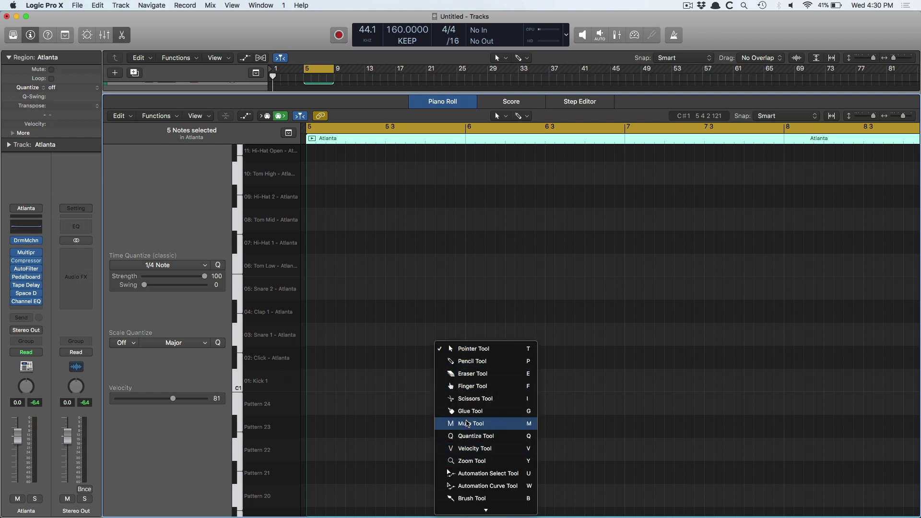
click(463, 495)
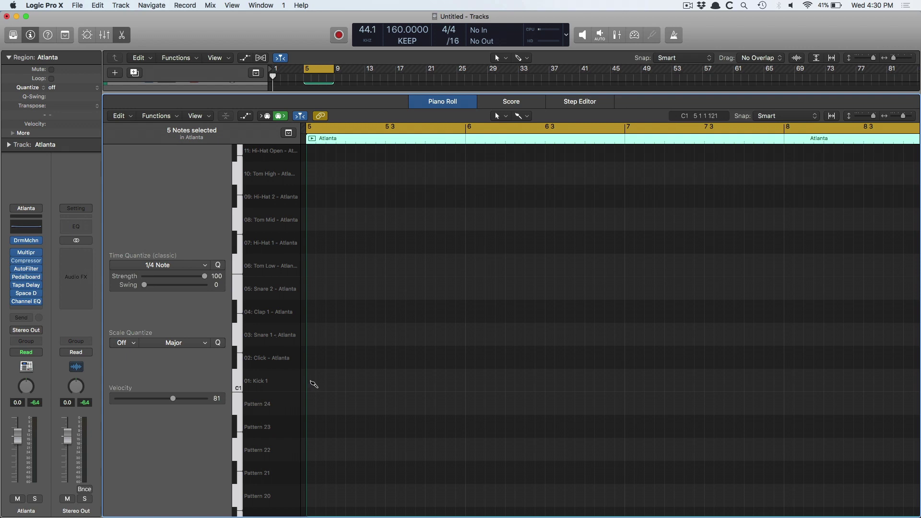
mouse_move(314, 384)
mouse_down()
mouse_move(392, 372)
mouse_move(650, 390)
mouse_up()
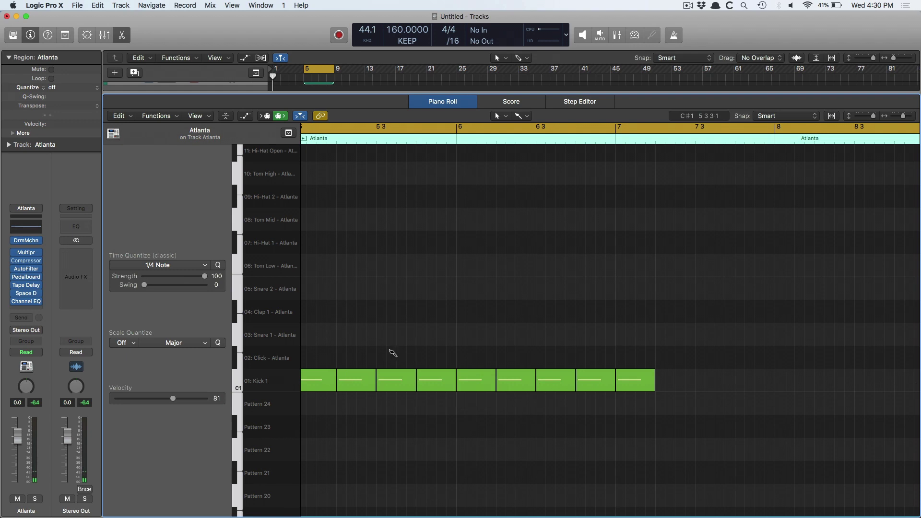
key(super+z)
Step: Set Time Quantize to 1/2 Note and brush a row of Kick 1 notes from bar 5 to bar 7
click(173, 266)
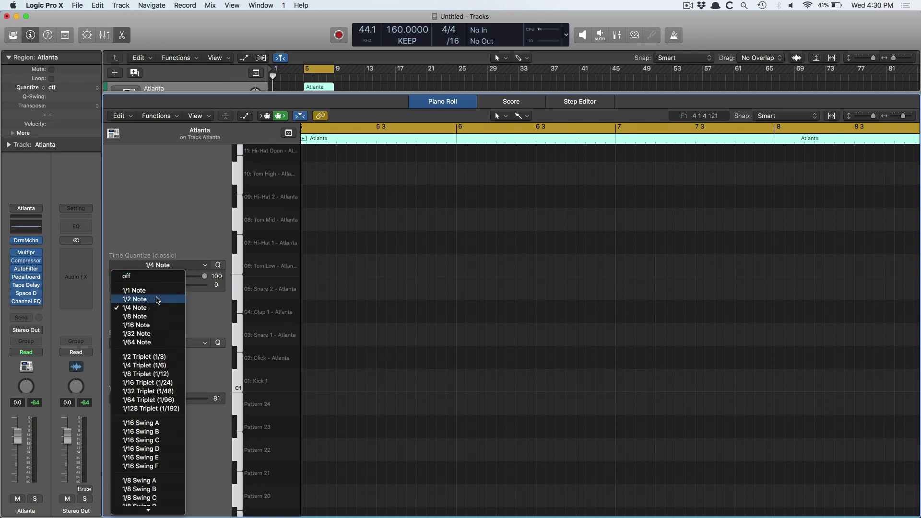
click(158, 300)
drag(310, 380, 553, 375)
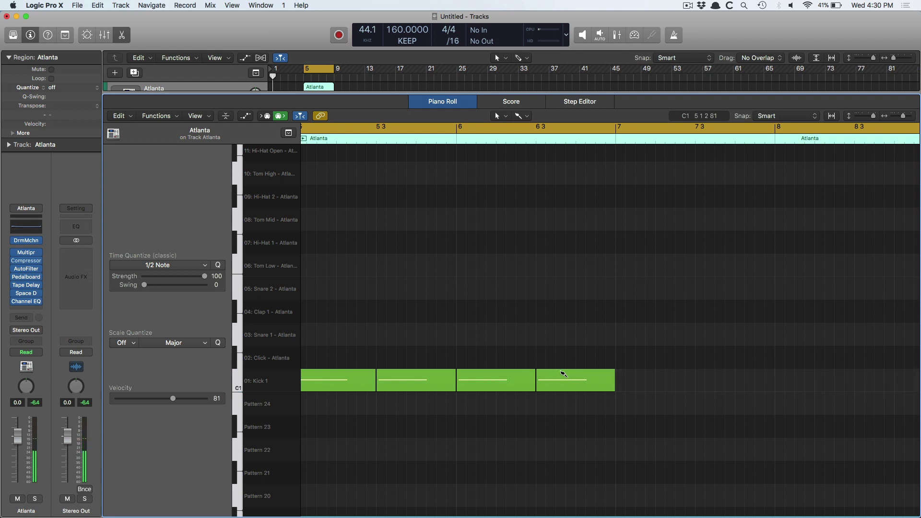
Step: Set the cycle range to the kick notes, from bar 5 to bar 7, and play the loop
key(super+a)
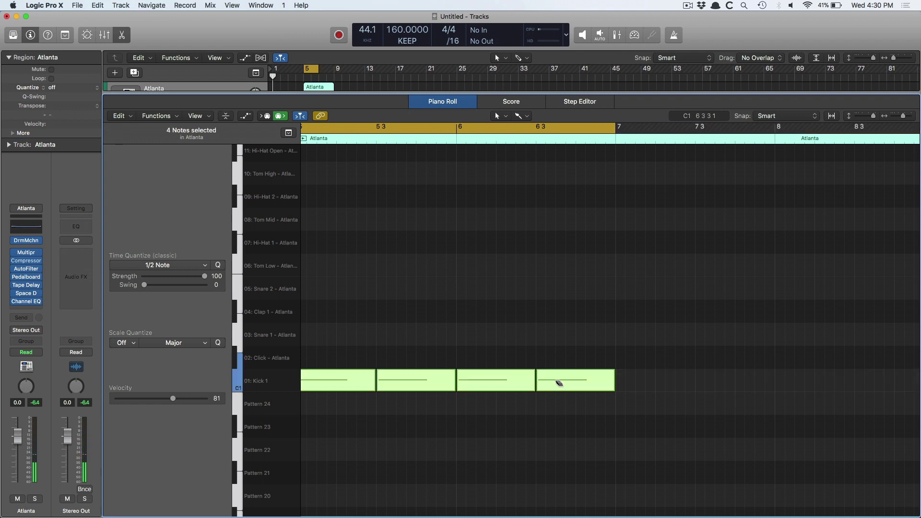
click(465, 407)
key(shift+space)
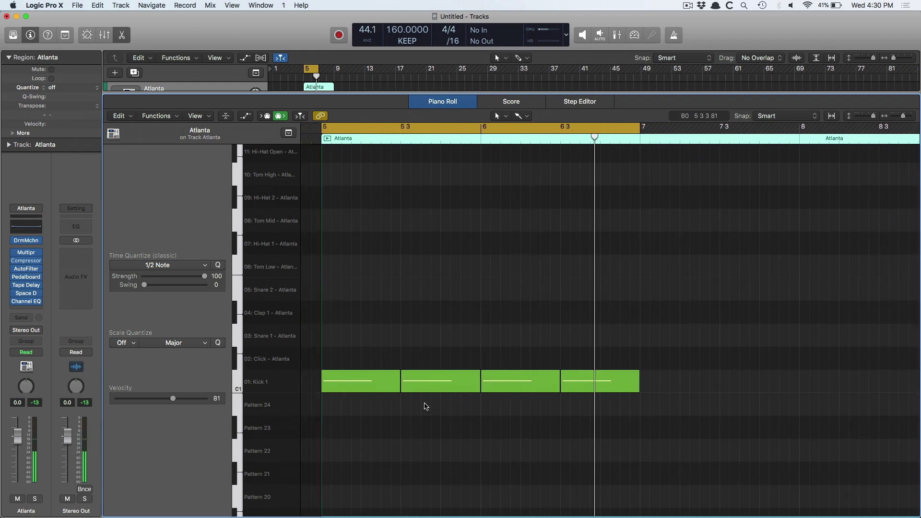
Step: Set Time Quantize to 1/8 Note, brush a row of Hi-Hat 1 notes from bar 5 to bar 7, and play the pattern
click(182, 267)
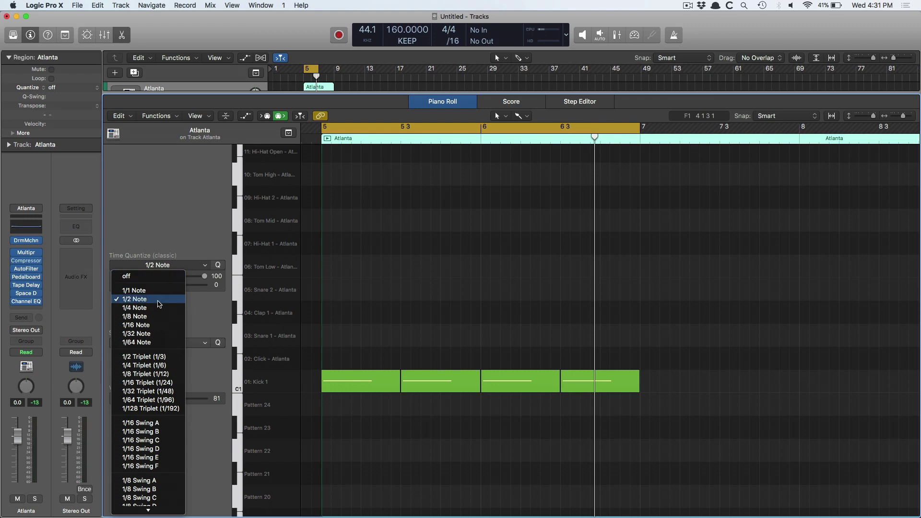
click(135, 316)
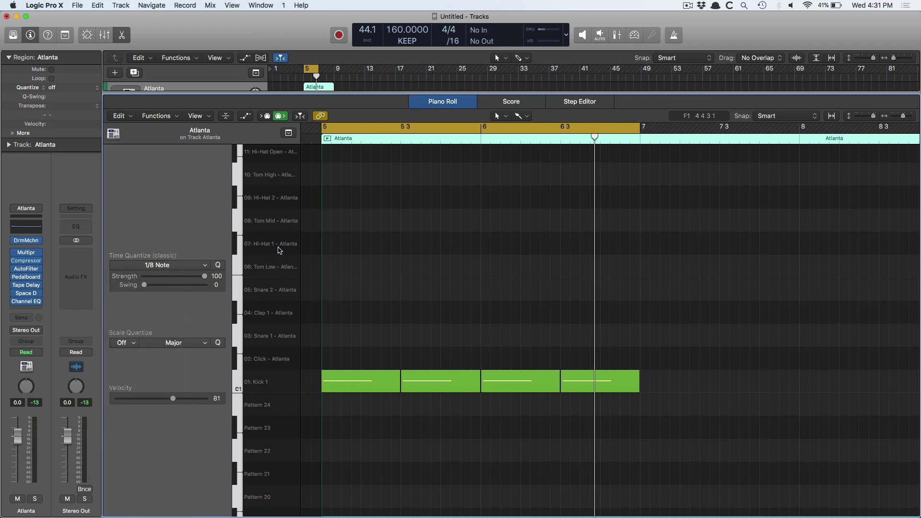
click(323, 249)
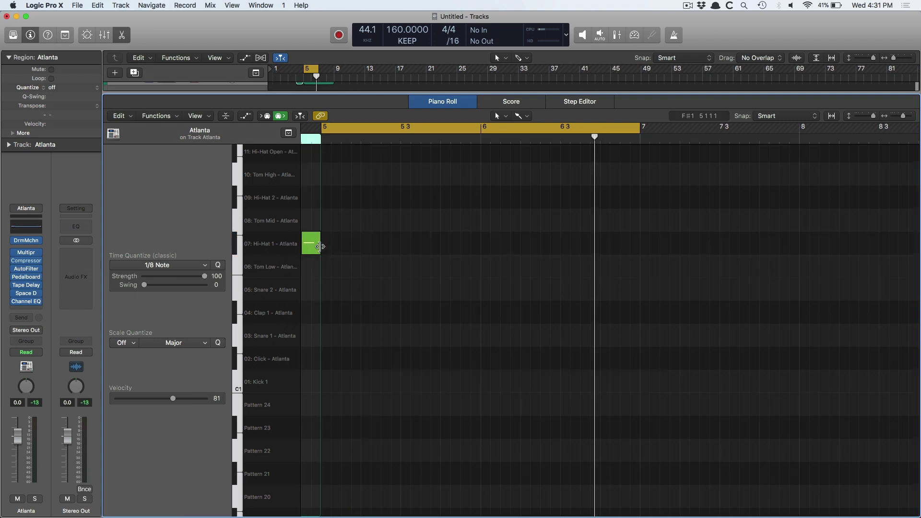
key(Delete)
drag(442, 244, 638, 244)
key(space)
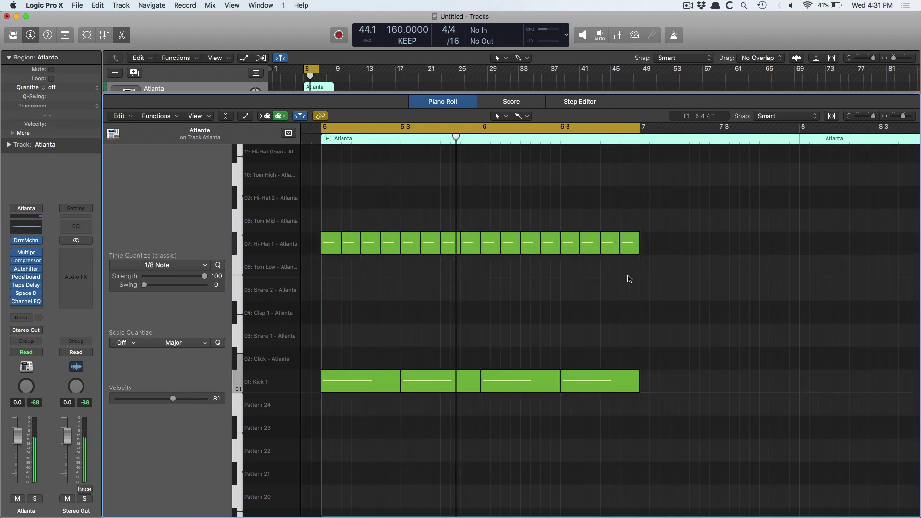
Step: Shorten the second Kick 1 note and make it start on beat 4 of bar 5
click(456, 385)
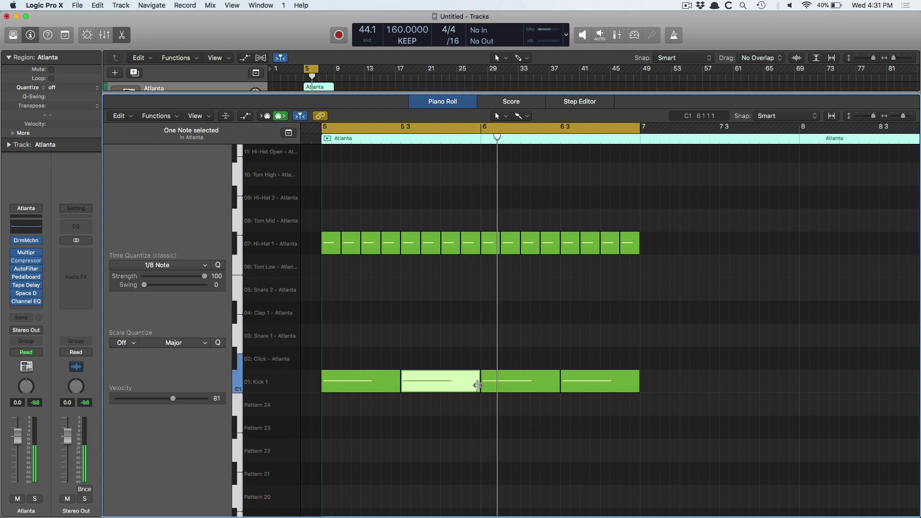
drag(479, 384, 454, 383)
key(space)
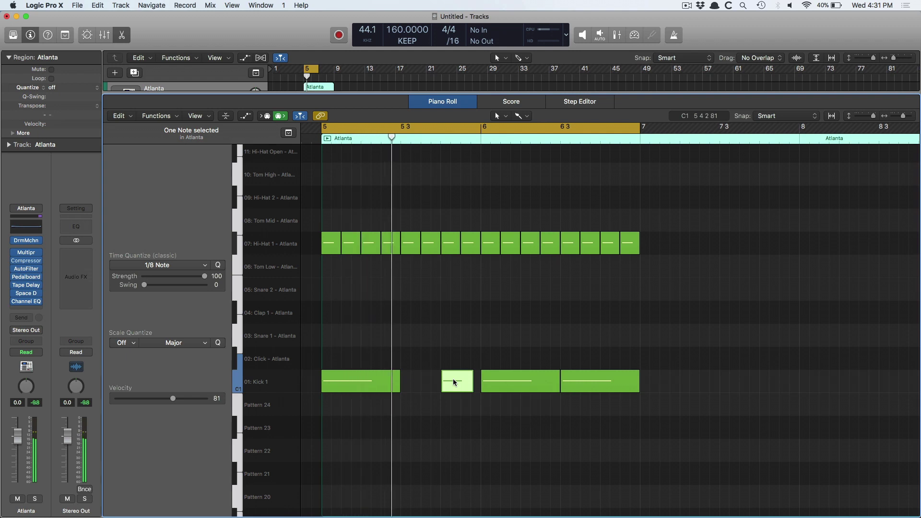
Step: Delete the last Kick 1 note, at 6 3, while checking the looped pattern
click(580, 384)
key(Delete)
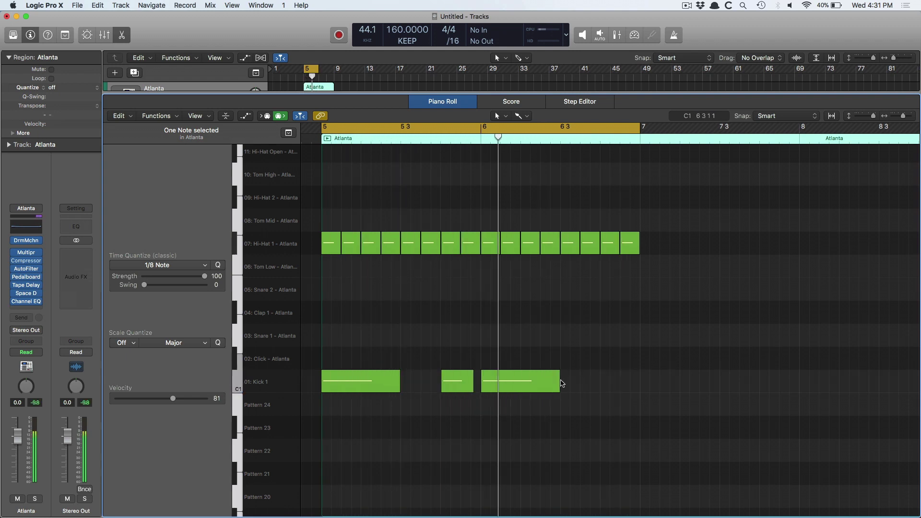
key(space)
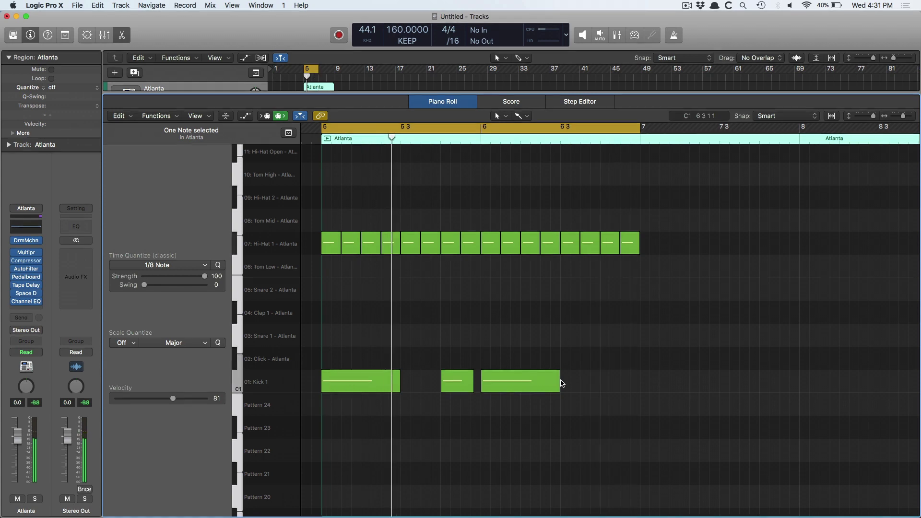
Step: Delete the last two Hi-Hat 1 notes before bar 7 and set Time Quantize to 1/32 Note for the Brush Tool
drag(631, 264, 597, 245)
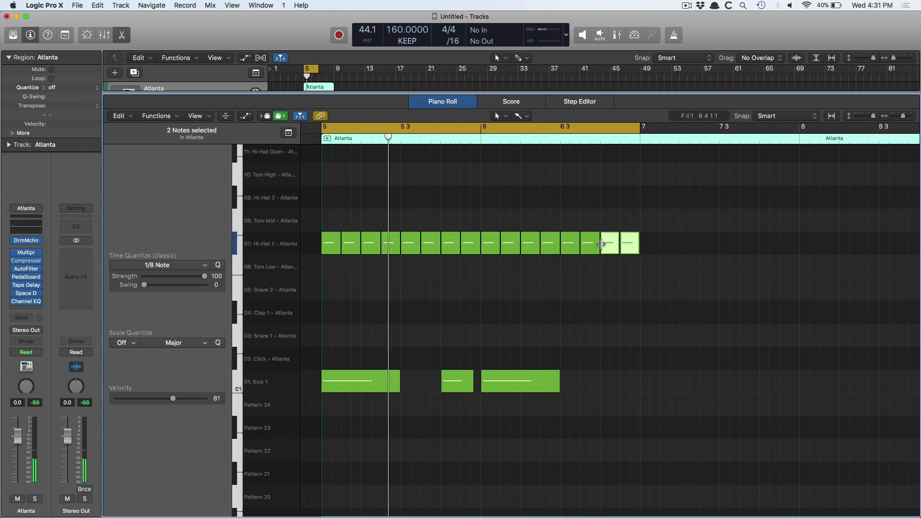
key(Delete)
click(174, 267)
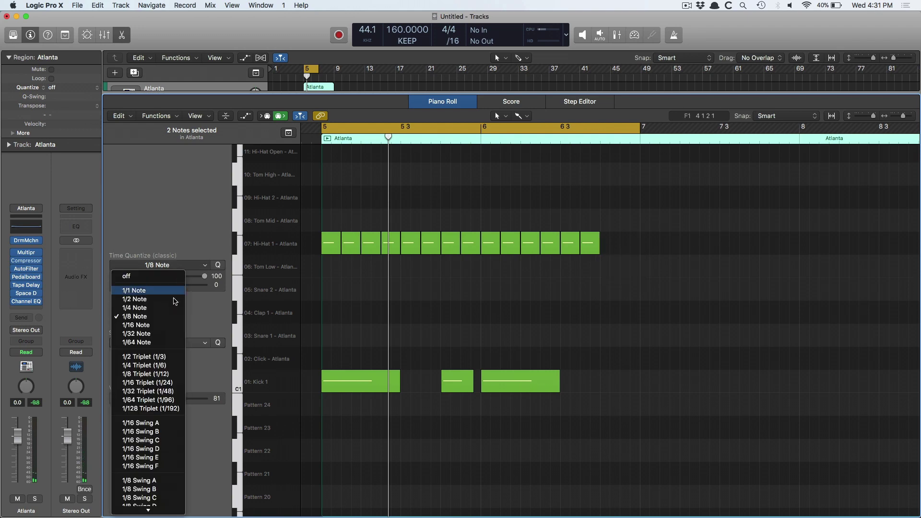
click(173, 333)
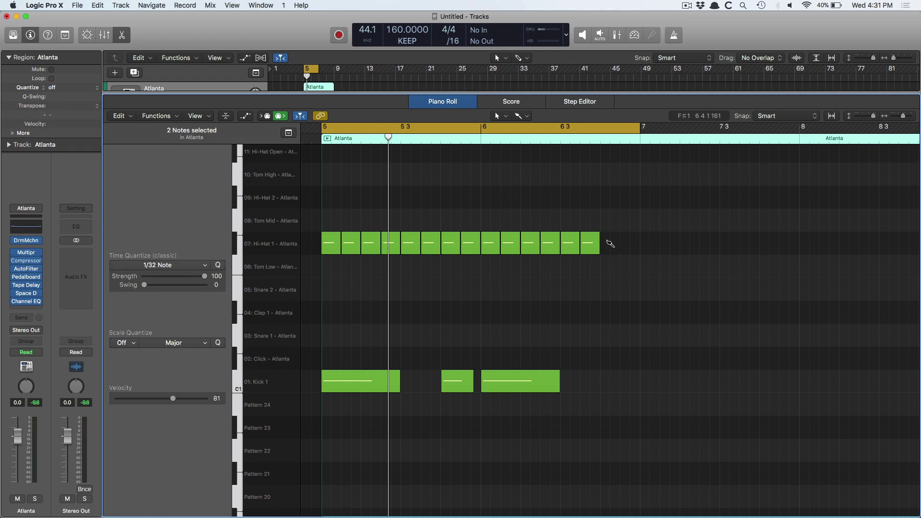
Step: Brush 1/32-note Hi-Hat 1 hits across beat 4 of bar 6 up to bar 7 and play the pattern
drag(607, 244, 647, 244)
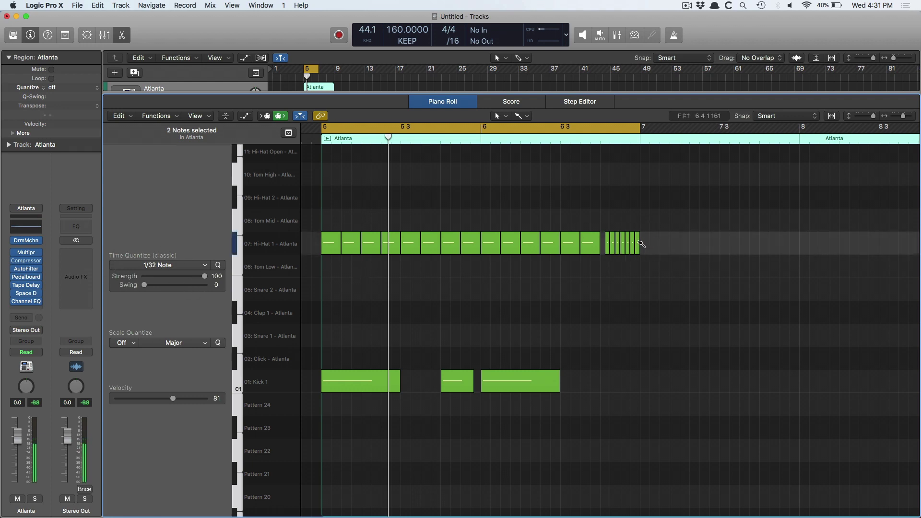
click(541, 263)
key(space)
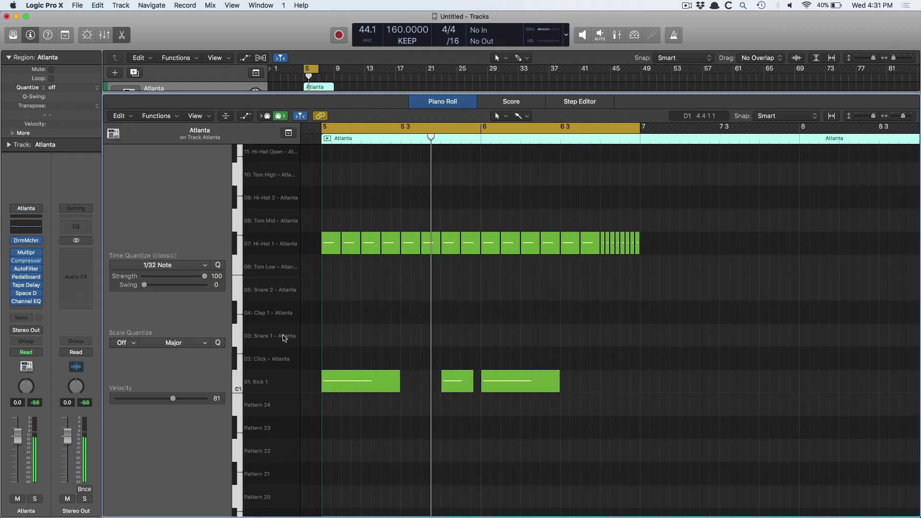
Step: Set Time Quantize to 1/4 Note and add Snare 1 notes at 5 3 and 6 3
click(176, 265)
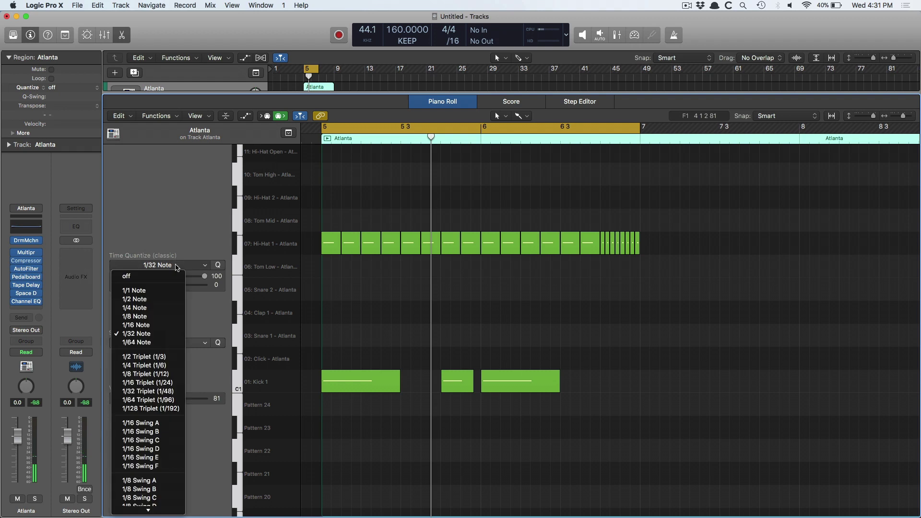
click(142, 318)
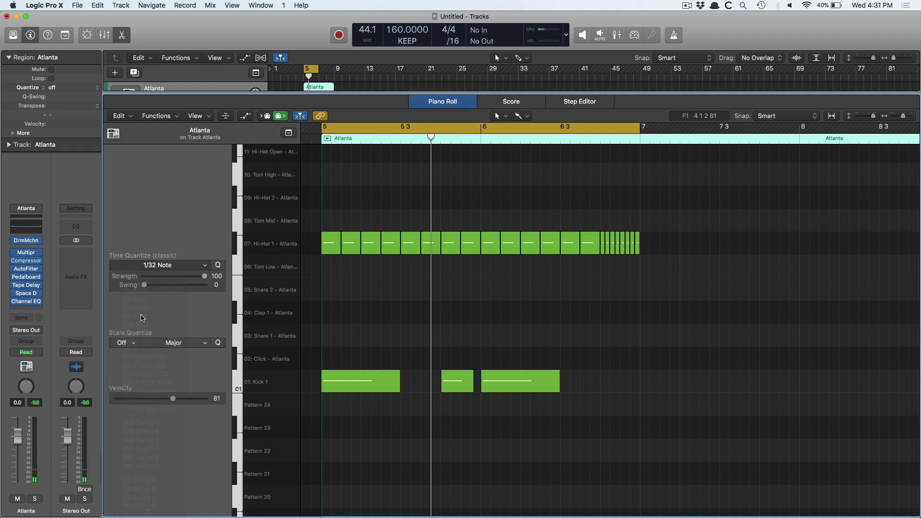
click(138, 267)
click(140, 308)
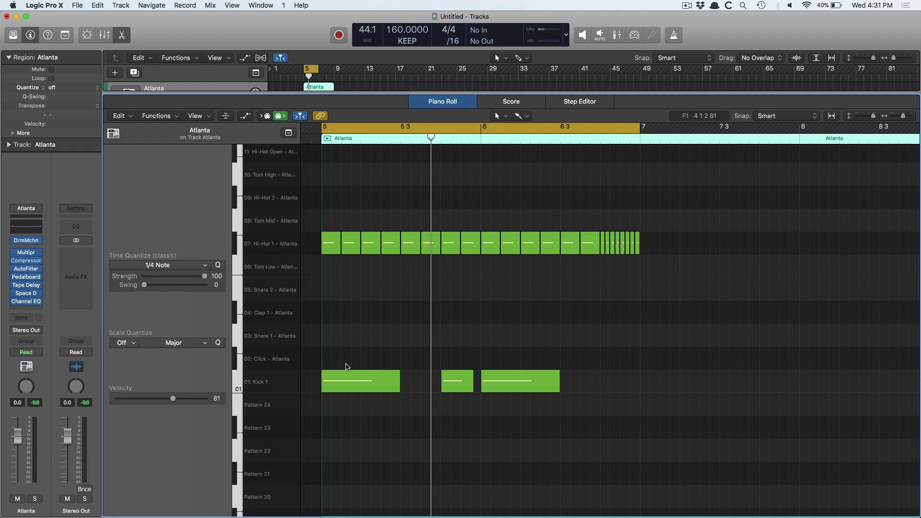
click(361, 338)
click(398, 337)
click(405, 335)
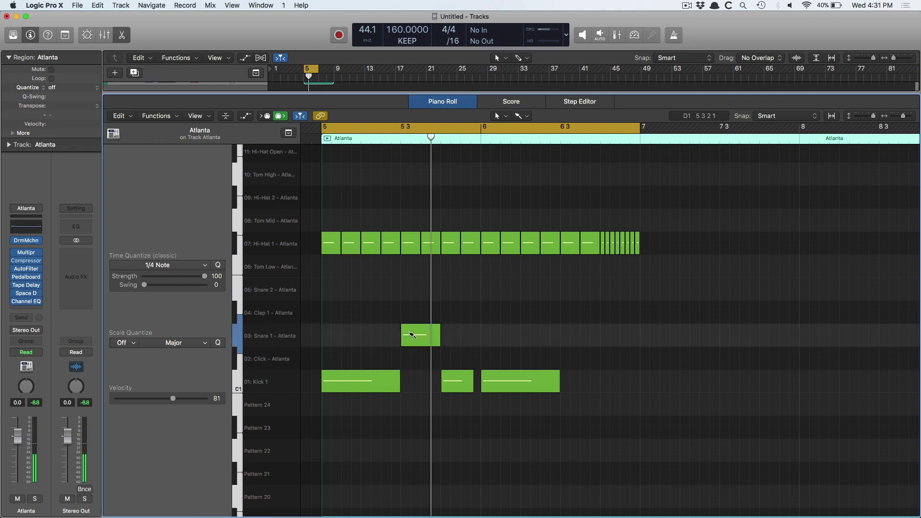
click(585, 339)
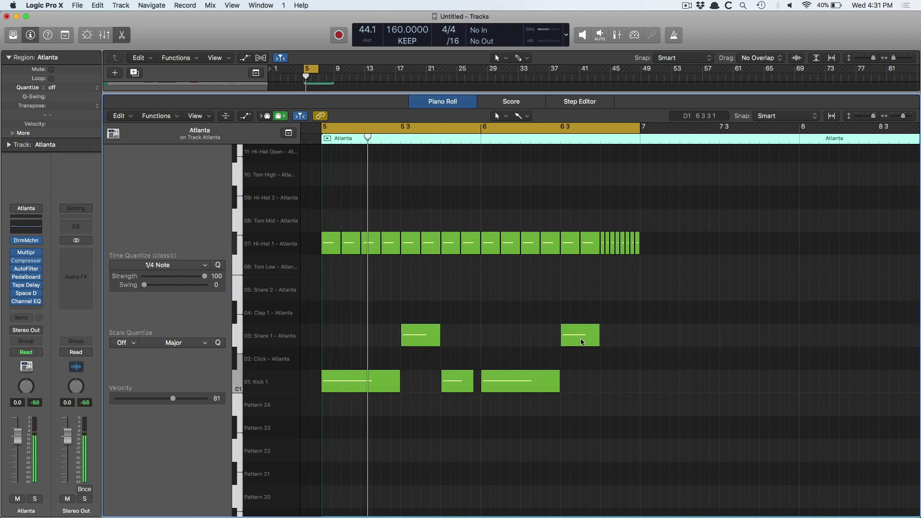
Step: Delete the Snare 1 note at 5 3
click(411, 335)
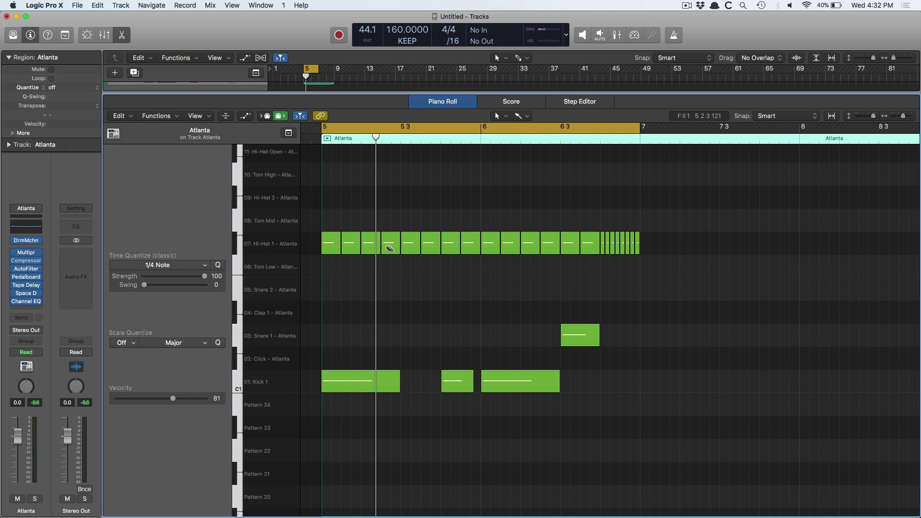
mouse_move(389, 290)
mouse_down()
mouse_move(513, 289)
mouse_move(370, 287)
mouse_up()
click(364, 286)
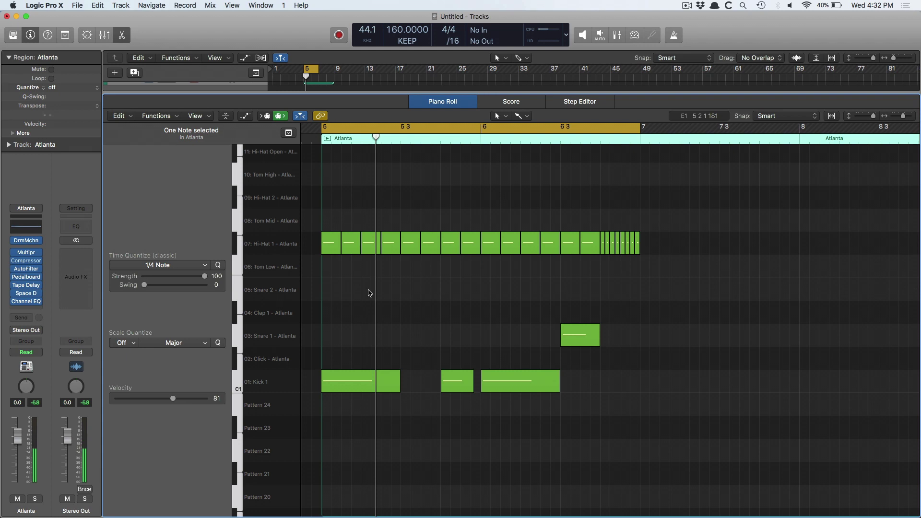
Step: Set Time Quantize to 1/16 & 1/16 Triplet, rebrush the Hi-Hat 1 roll from 6 4 to just past bar 7, and play it
click(175, 265)
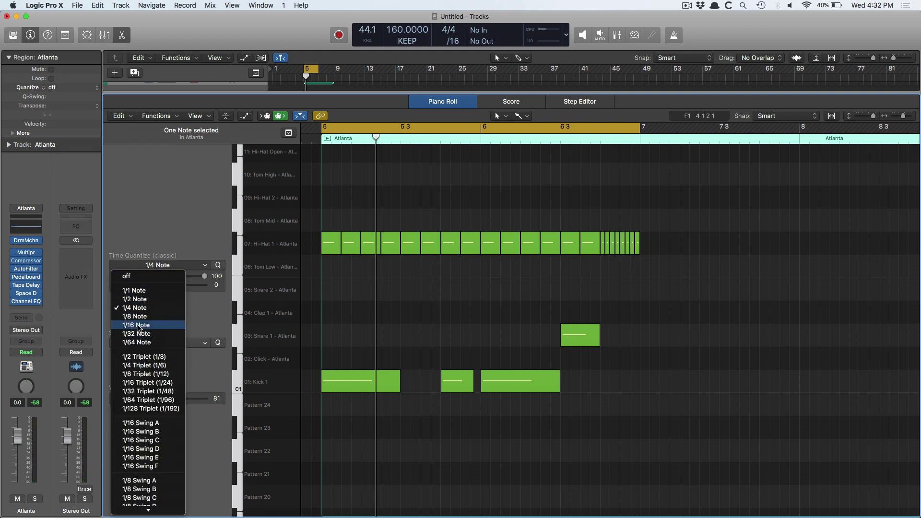
click(162, 196)
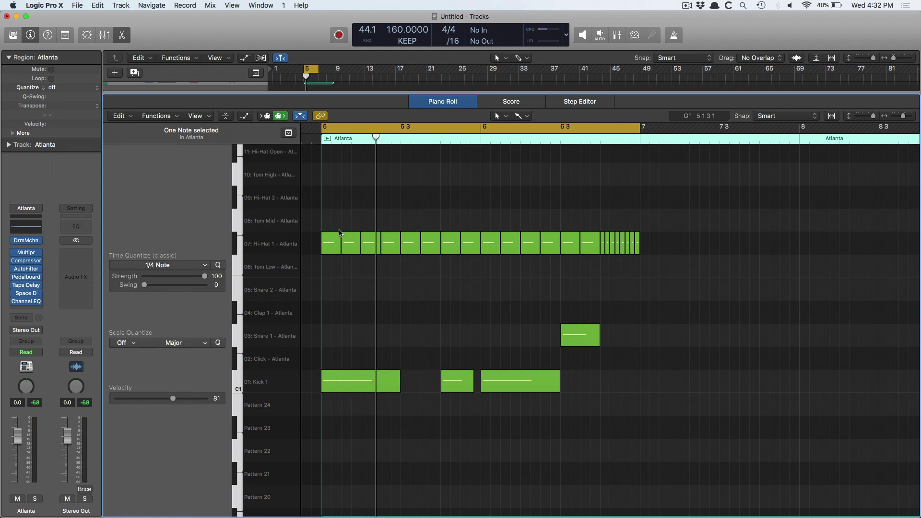
mouse_move(568, 240)
click(149, 265)
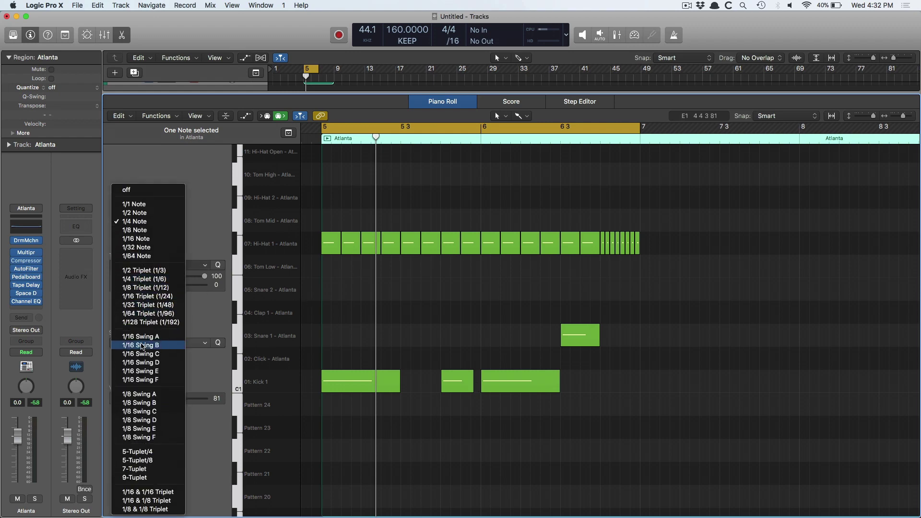
click(139, 493)
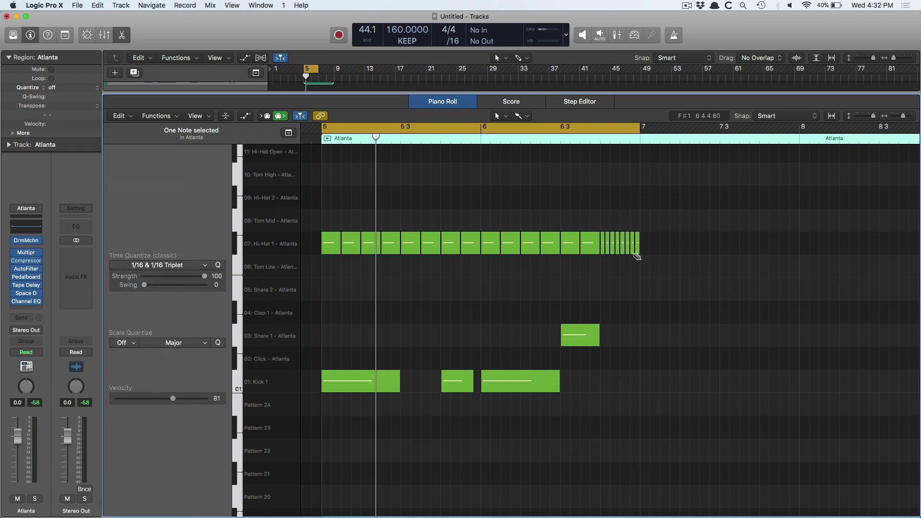
mouse_move(640, 246)
mouse_down()
mouse_move(602, 244)
mouse_move(642, 246)
mouse_up()
drag(593, 213, 679, 264)
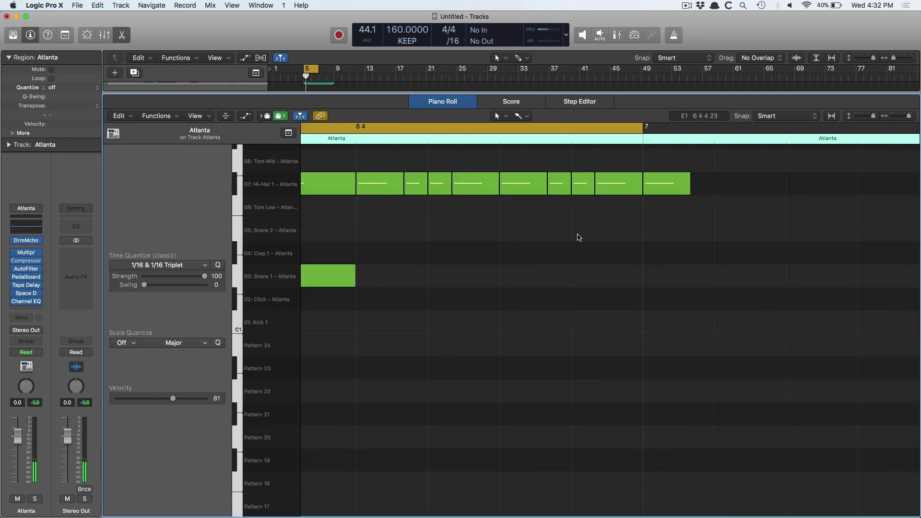
ctrl+alt+click(519, 221)
key(space)
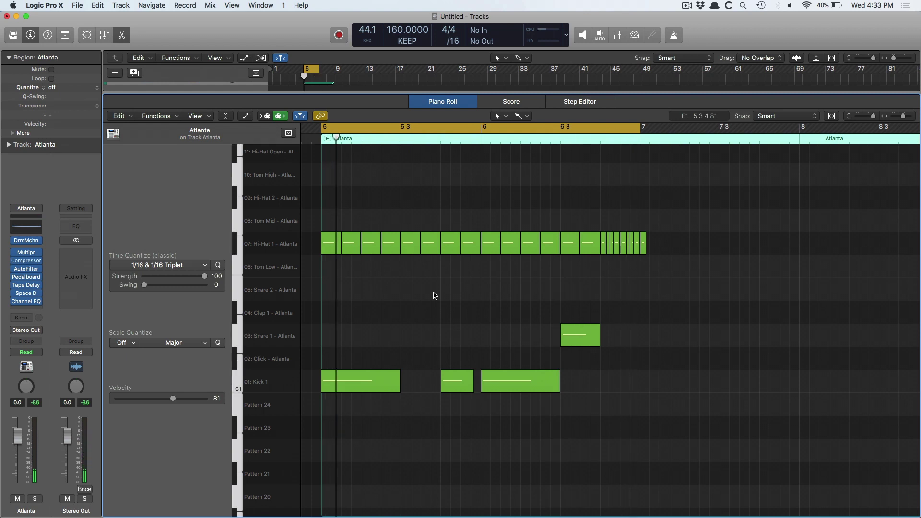
Step: Close the Piano Roll and create a new Drummer track with the Rock genre
key(e)
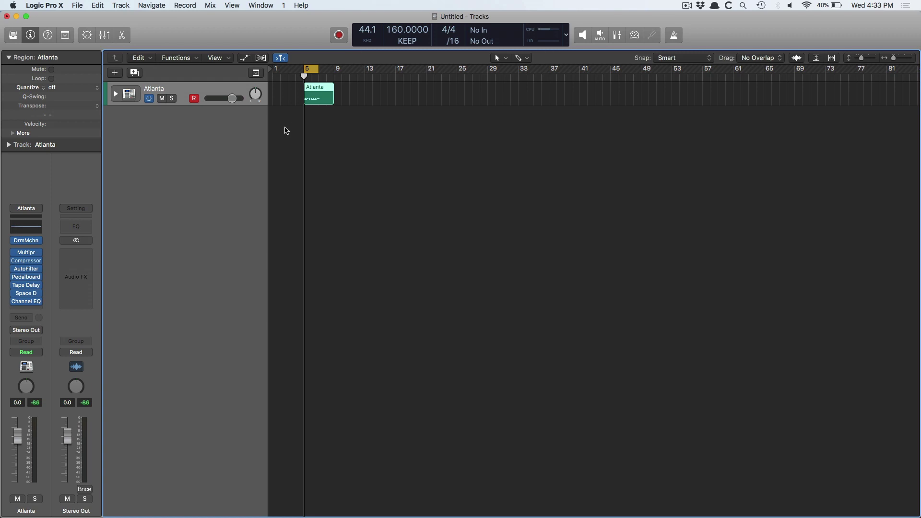
key(alt+super+n)
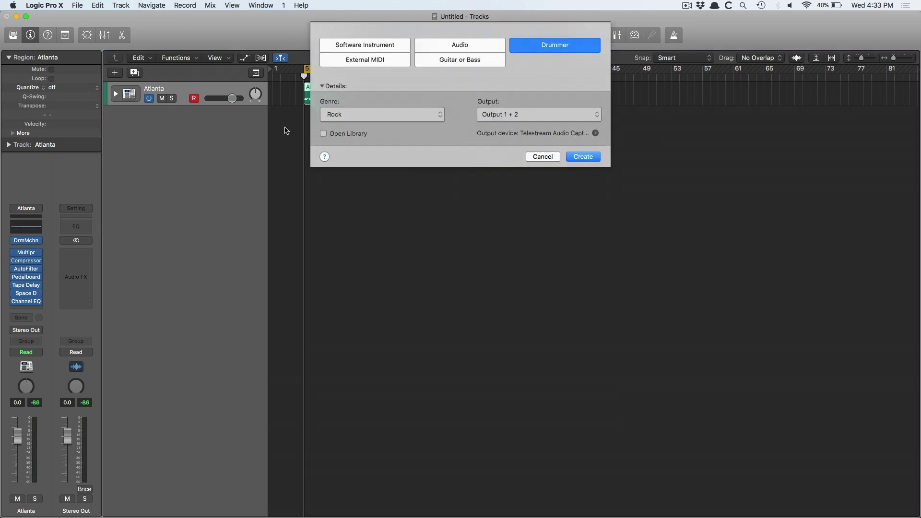
key(Return)
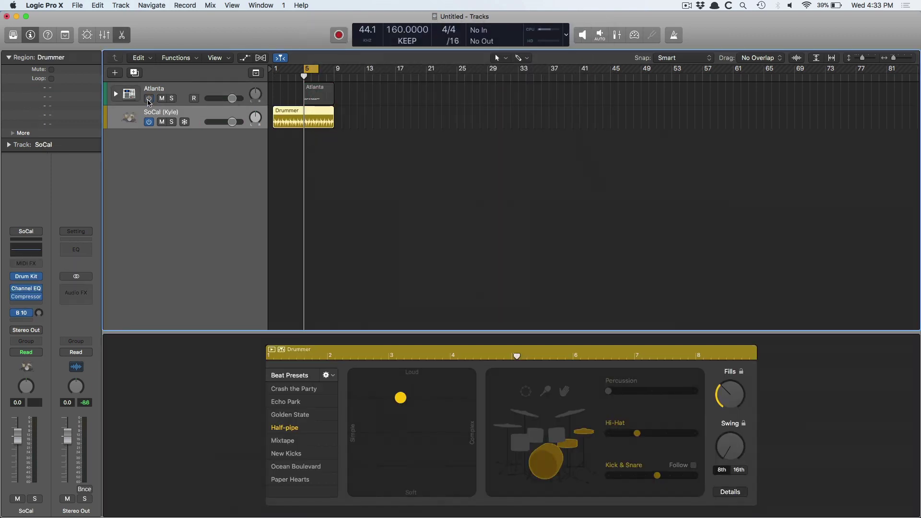
Step: Set the cycle range to the Drummer region, convert the region to MIDI, and play it from the beginning
key(super+u)
right_click(289, 115)
click(312, 117)
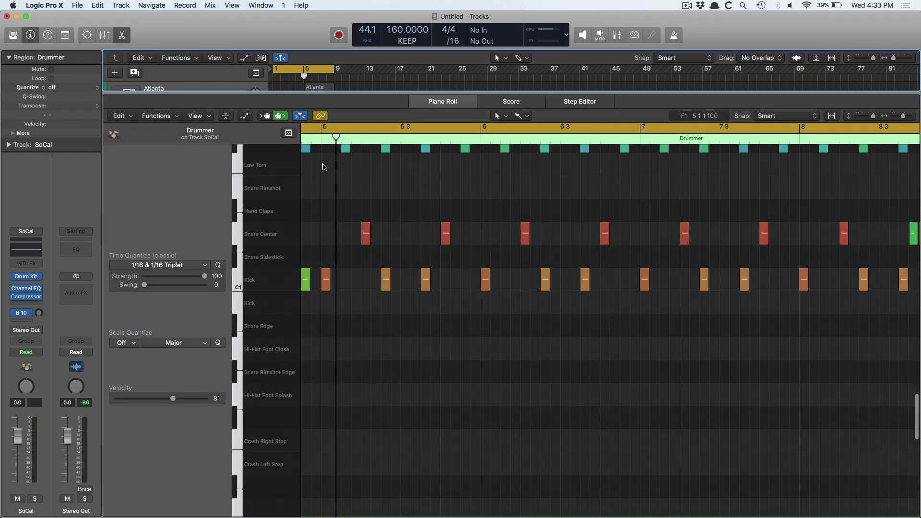
key(space)
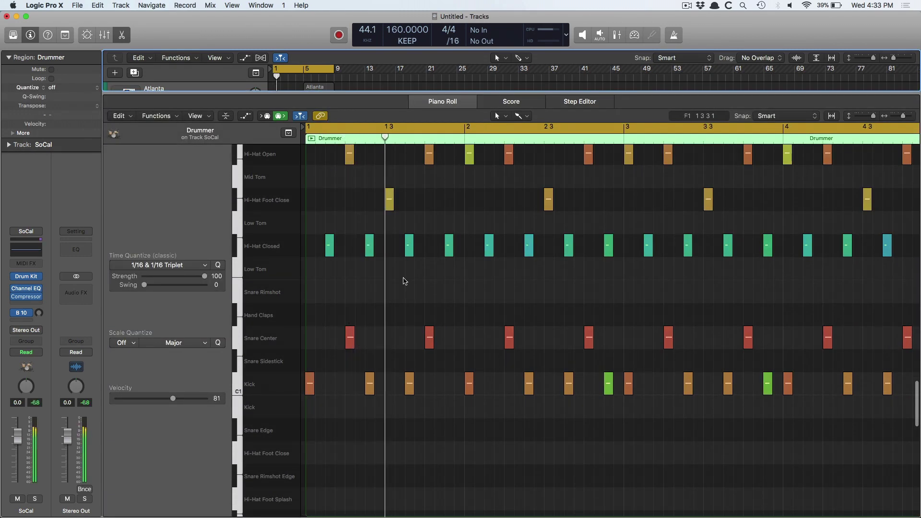
key(Return)
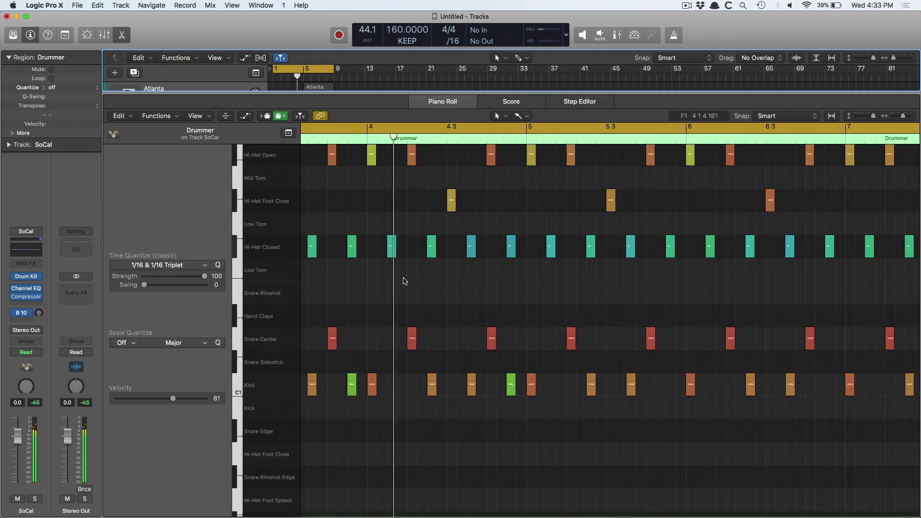
Step: Delete all hi-hat and Snare Center notes in bar 4 of the Drummer region, keeping the Kick notes
scroll(473, 322, up, 3)
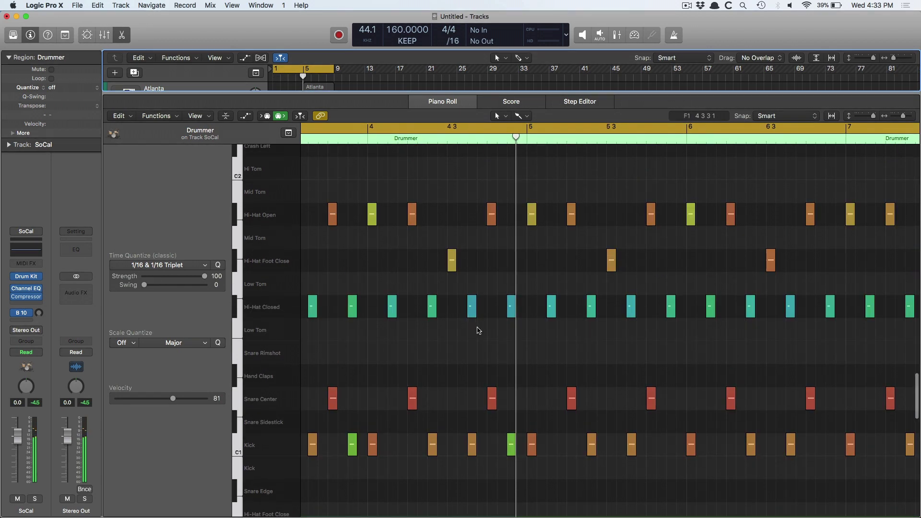
drag(525, 417, 370, 203)
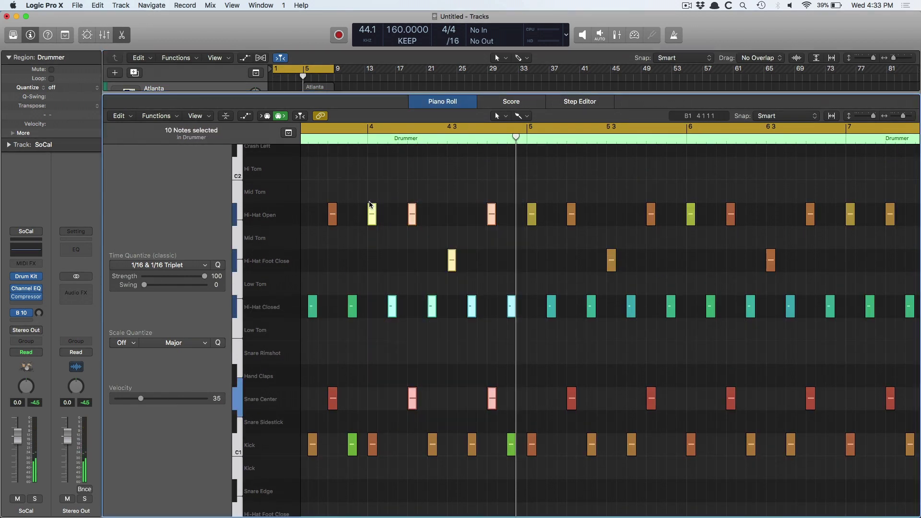
key(Delete)
Step: Set Time Quantize to 1/16 Note and brush Snare Center notes across bar 4
click(179, 265)
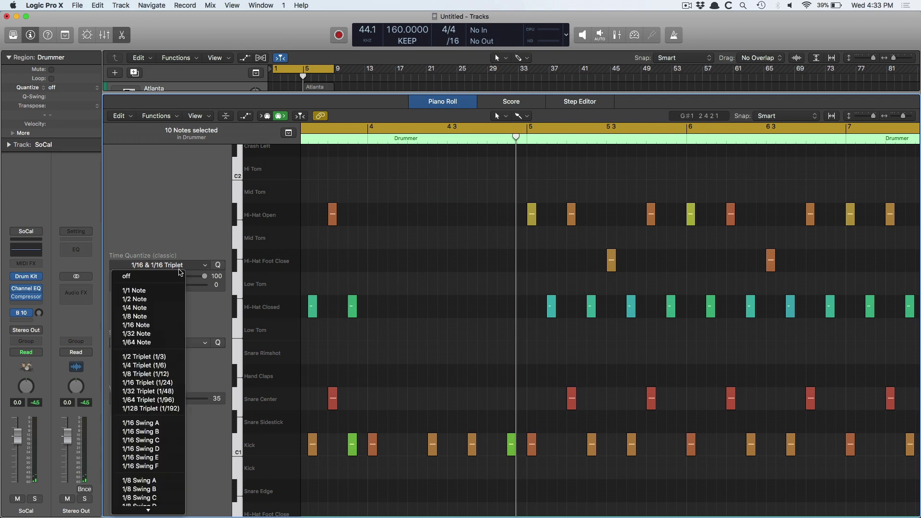
click(160, 329)
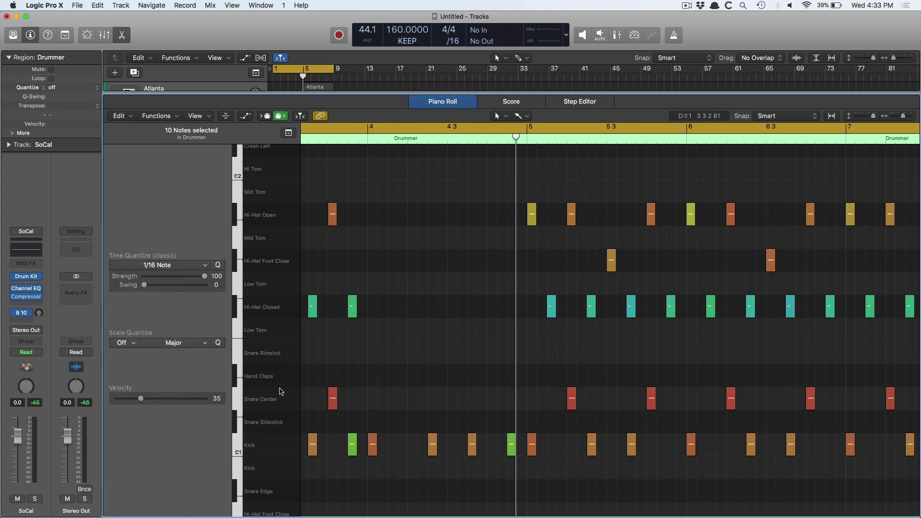
drag(377, 402, 521, 400)
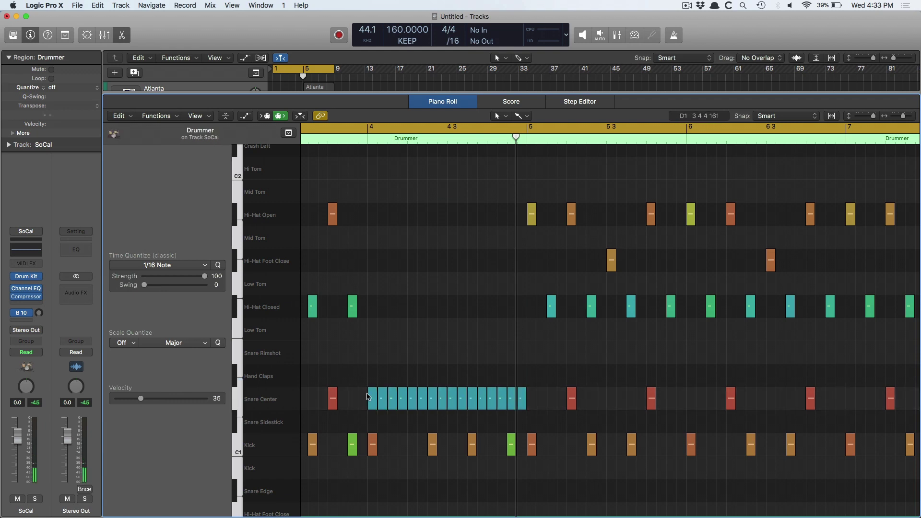
Step: In the Step Editor, draw a rising velocity ramp over the D1 snare roll in bar 4, including its last note
click(578, 105)
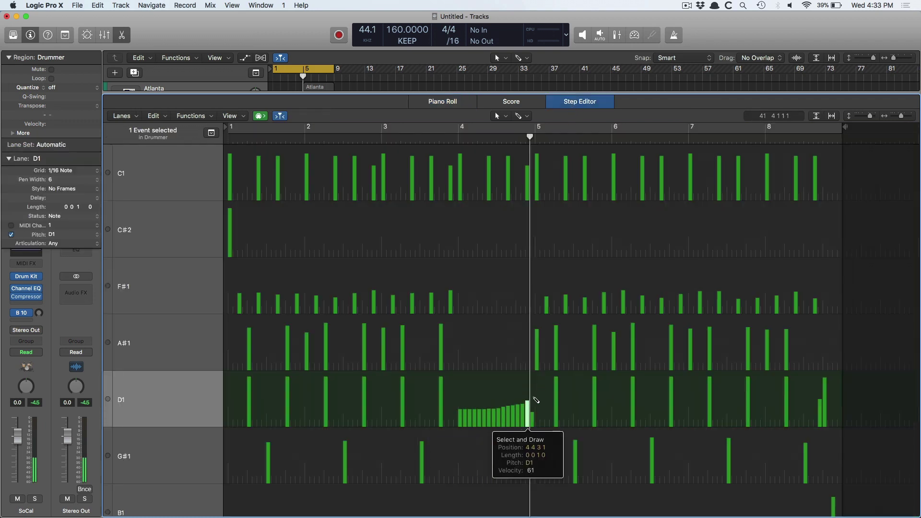
mouse_move(533, 415)
mouse_down()
mouse_move(464, 416)
mouse_move(512, 374)
mouse_move(531, 374)
mouse_up()
mouse_move(532, 416)
mouse_down()
mouse_move(464, 413)
mouse_move(531, 381)
mouse_up()
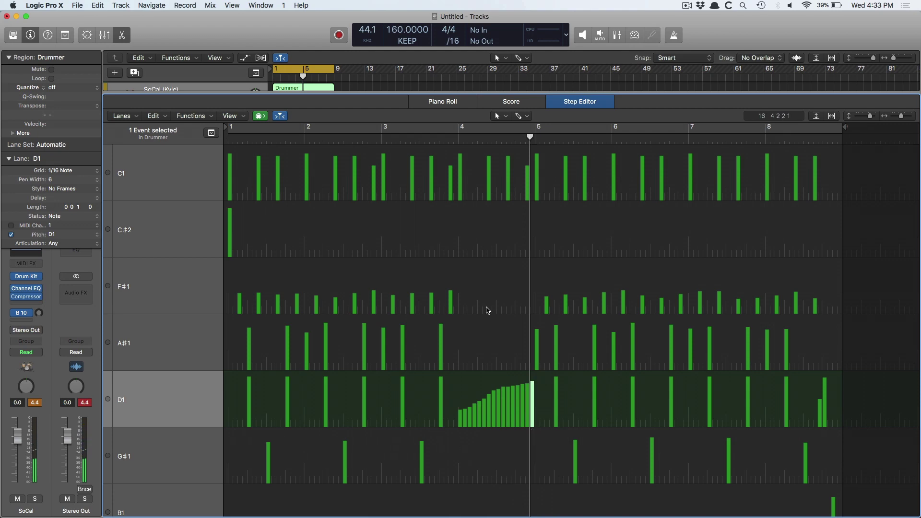
Step: Return to the Piano Roll, show the whole Drummer region, and play back the snare roll
key(p)
ctrl+alt+click(485, 410)
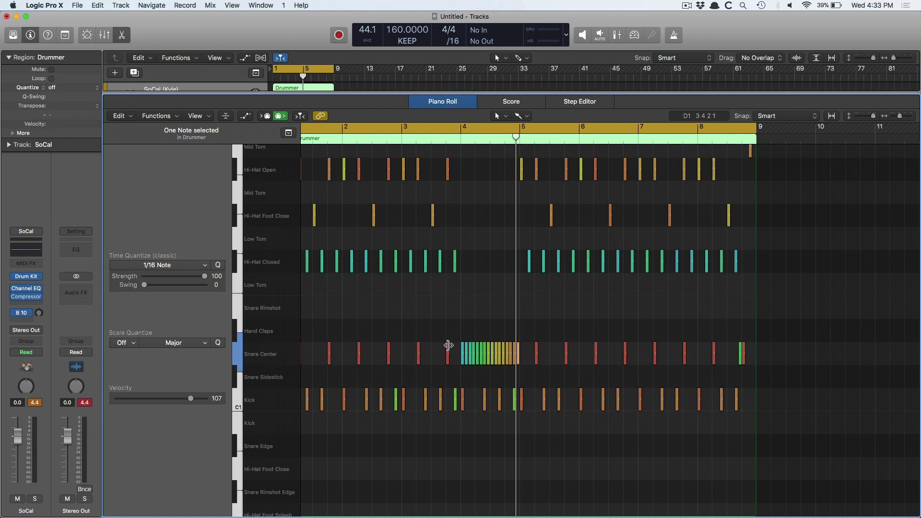
mouse_move(448, 346)
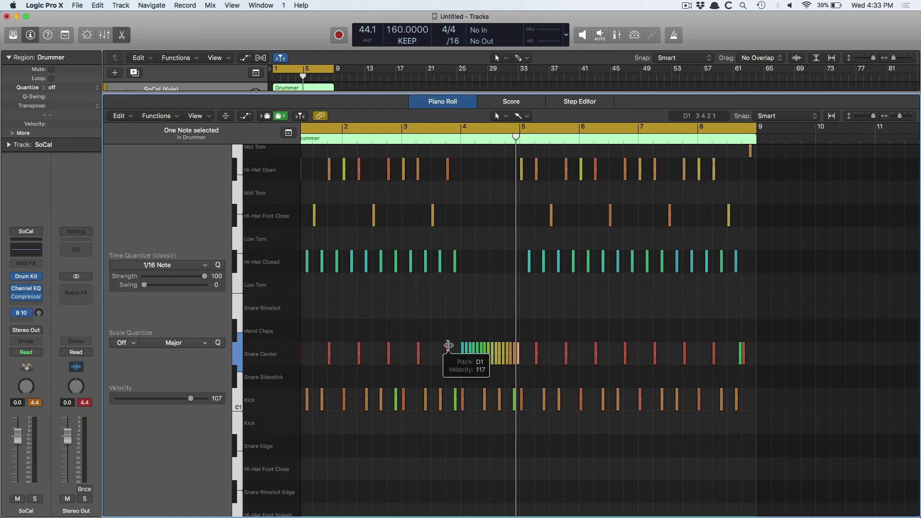
key(space)
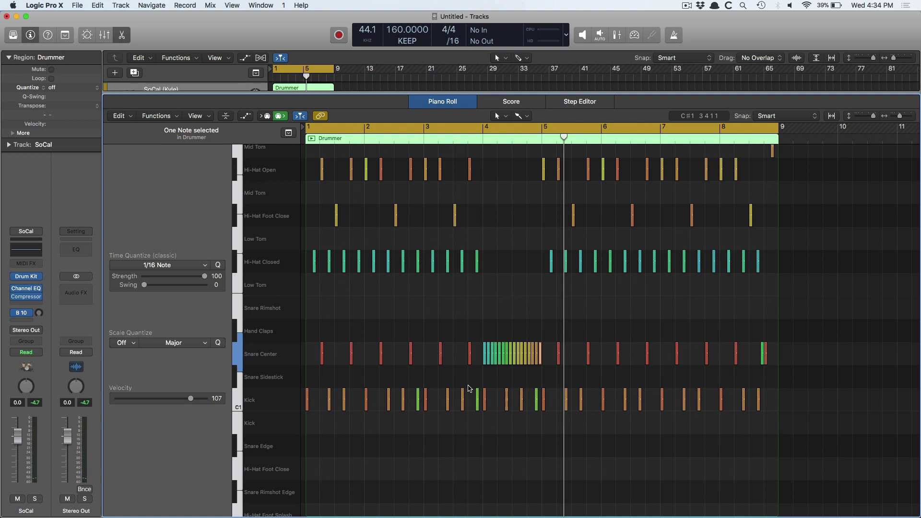
Step: Review the full range of Time Quantize values, including triplets, swings and tuplets, without choosing a different one
click(186, 268)
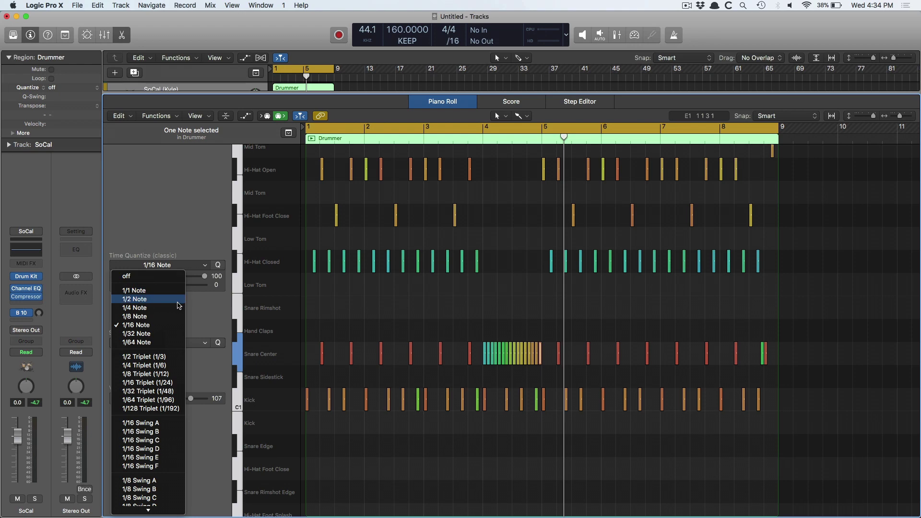
scroll(178, 306, down, 3)
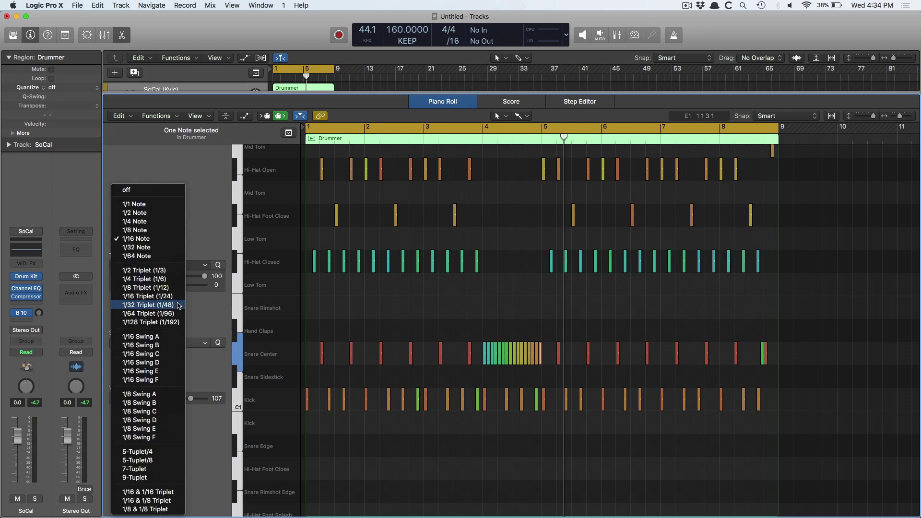
click(497, 303)
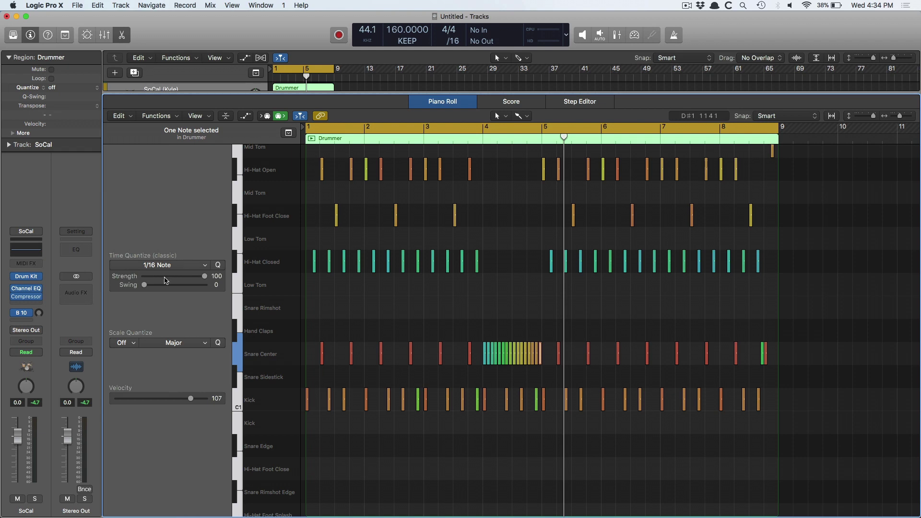
click(147, 265)
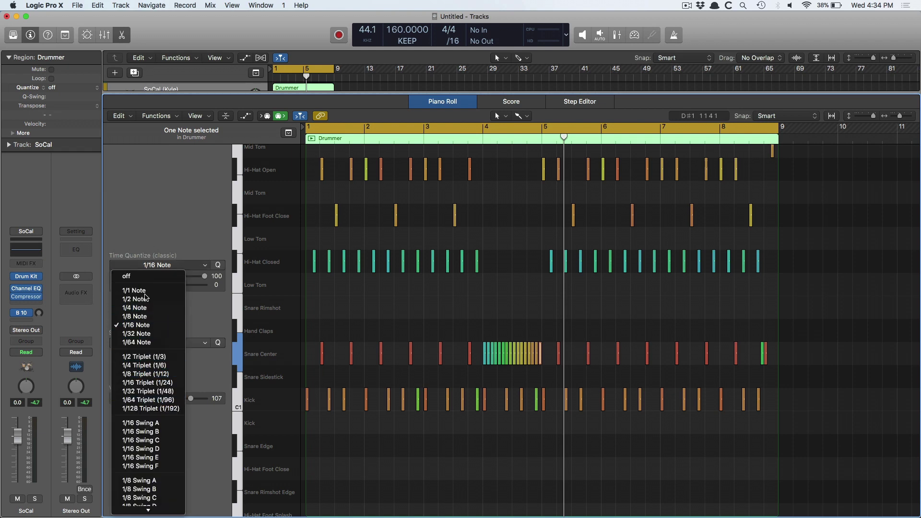
click(147, 234)
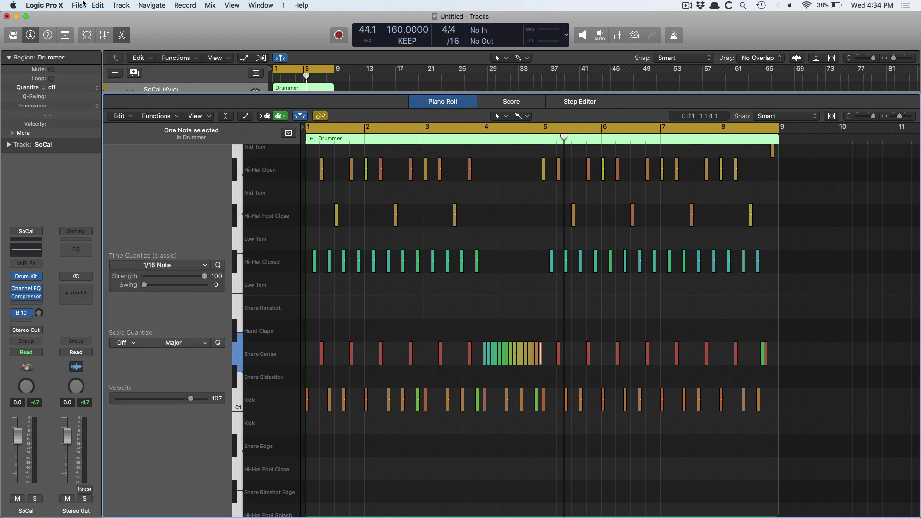
Step: Look up the quantize key commands in the Key Commands window, including those for the next and previous value, and close it
key(alt+k)
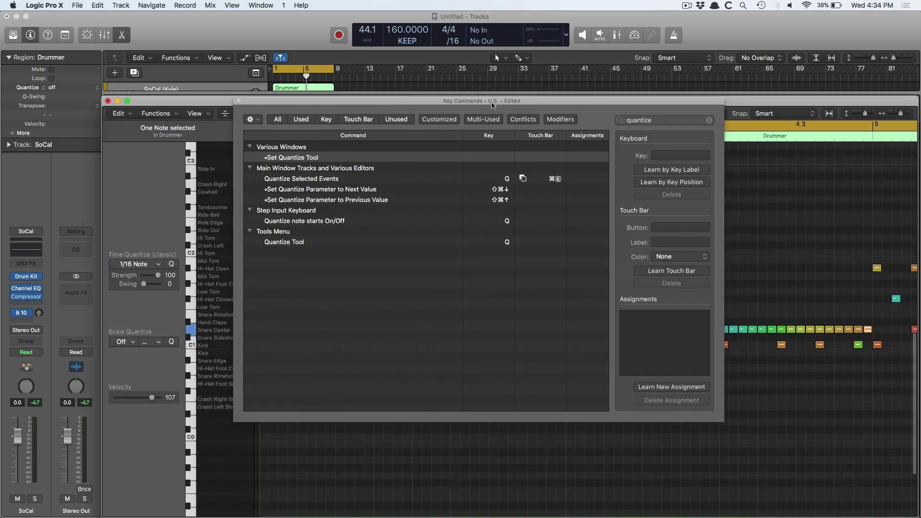
drag(493, 104, 390, 97)
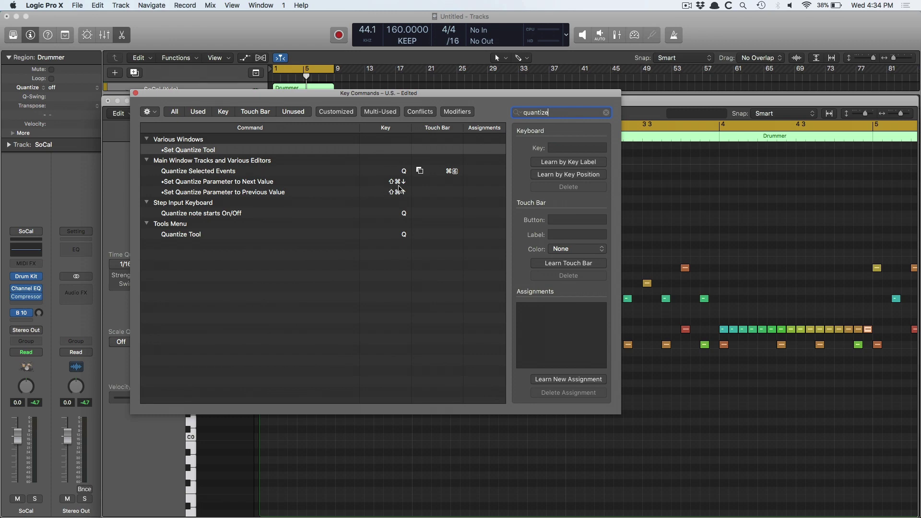
click(135, 94)
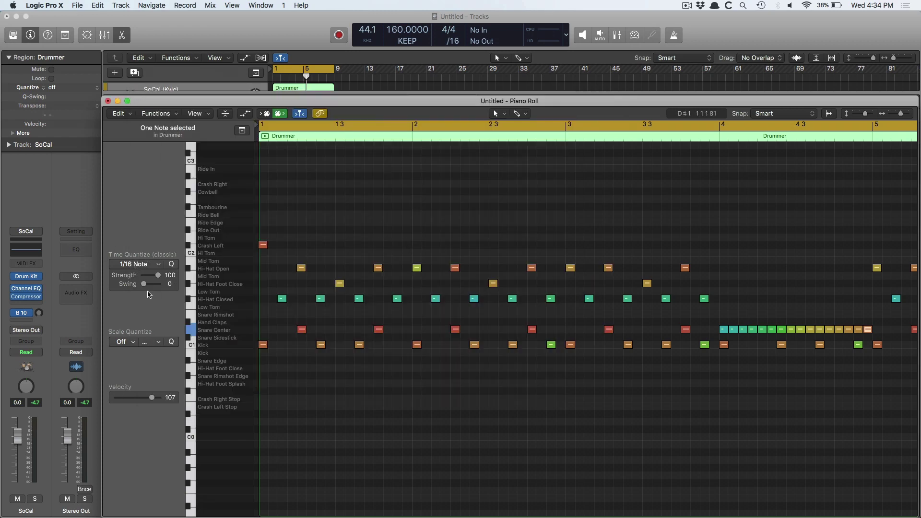
Step: Step Time Quantize through next and previous values, finish on 1/32 Note, and check it against the list of values
key(Down)
key(Up)
key(Down)
key(Up)
key(Down)
key(Up)
key(Down)
key(Up)
key(Down)
key(Down)
click(137, 264)
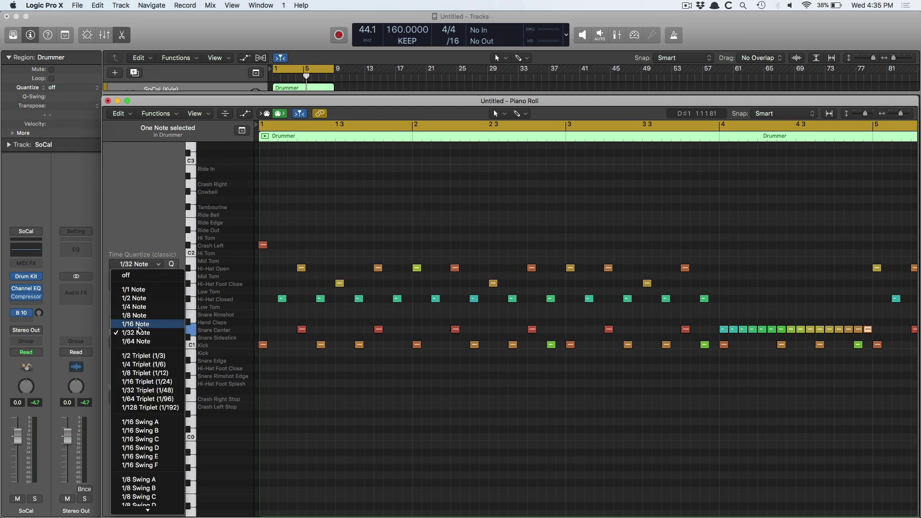
scroll(144, 497, down, 3)
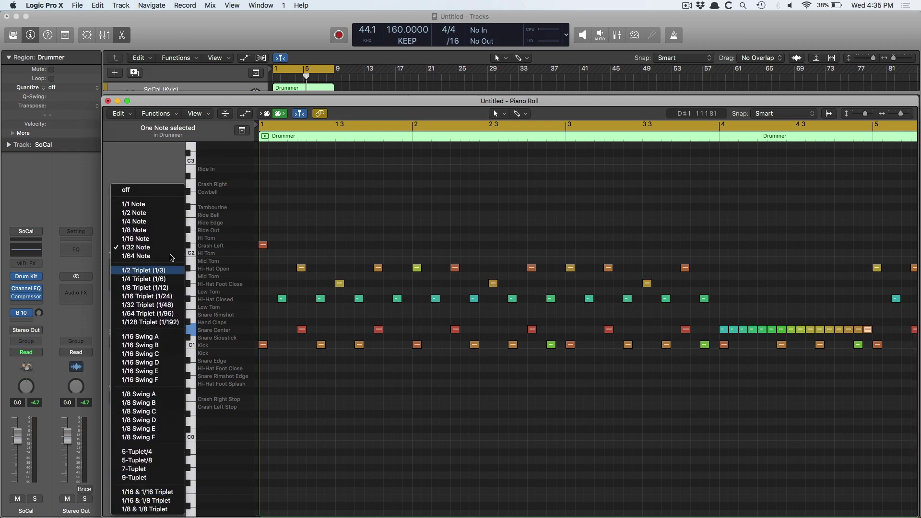
click(371, 213)
Step: Deselect the note in the Drummer region and examine the scales offered for Scale Quantize
scroll(734, 233, right, 15)
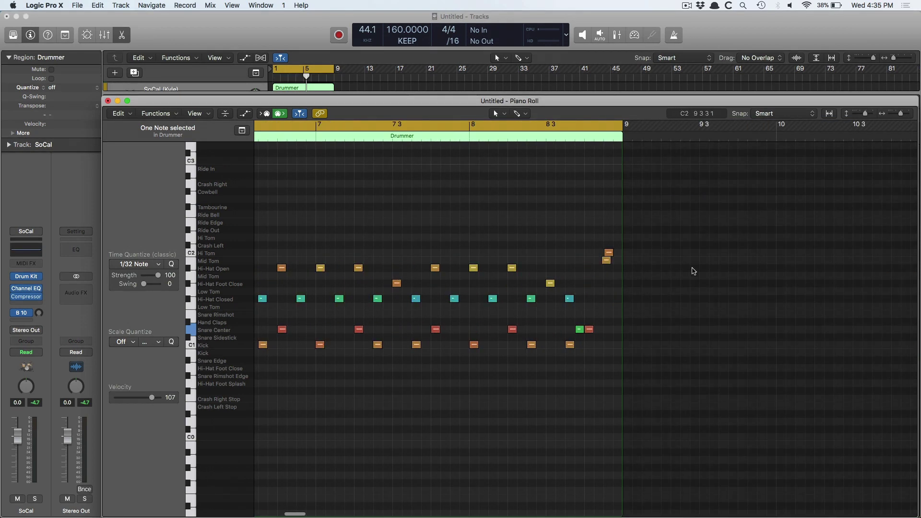
click(611, 279)
scroll(610, 279, left, 10)
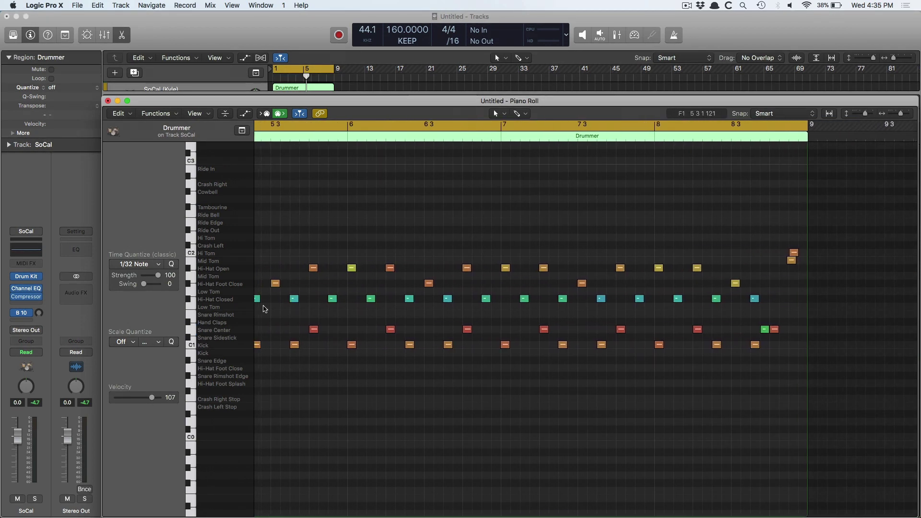
click(155, 342)
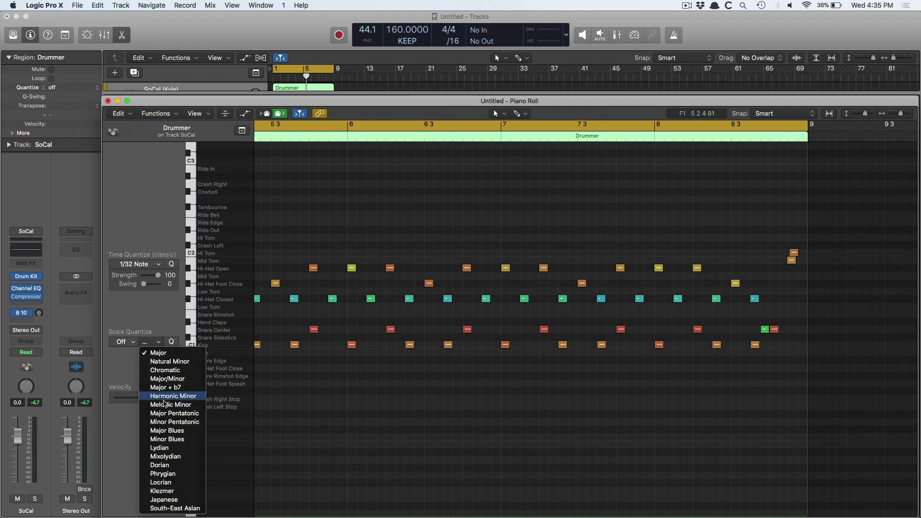
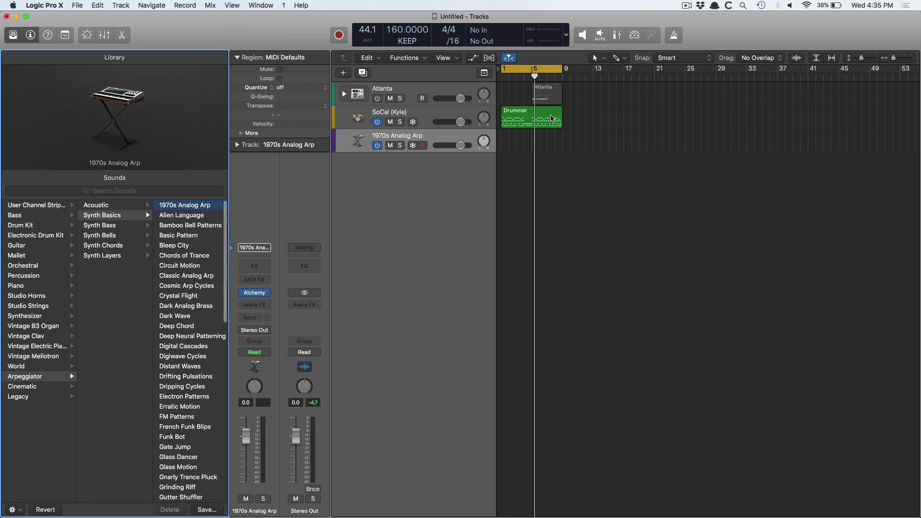
Step: Create an empty region on the 1970s Analog Arp track spanning bar 11 to bar 15
drag(552, 118, 660, 192)
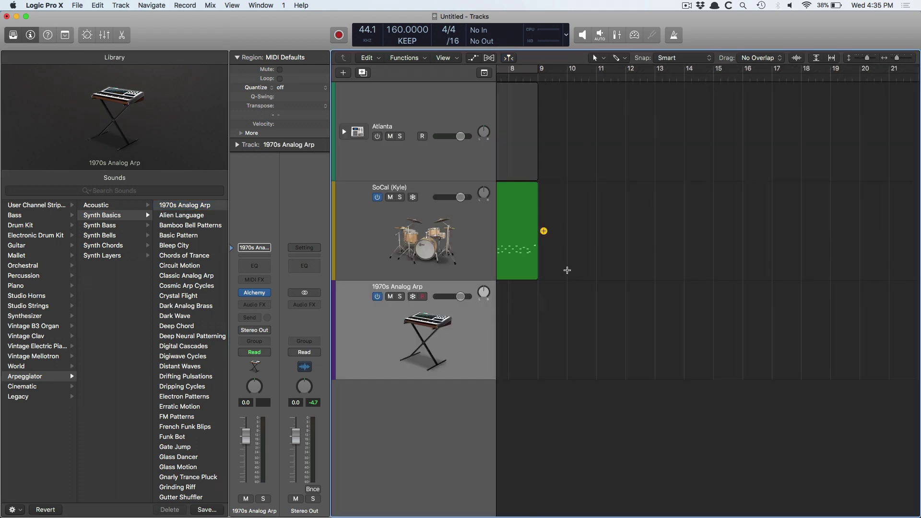
key(t)
click(579, 302)
click(603, 329)
drag(623, 369, 710, 367)
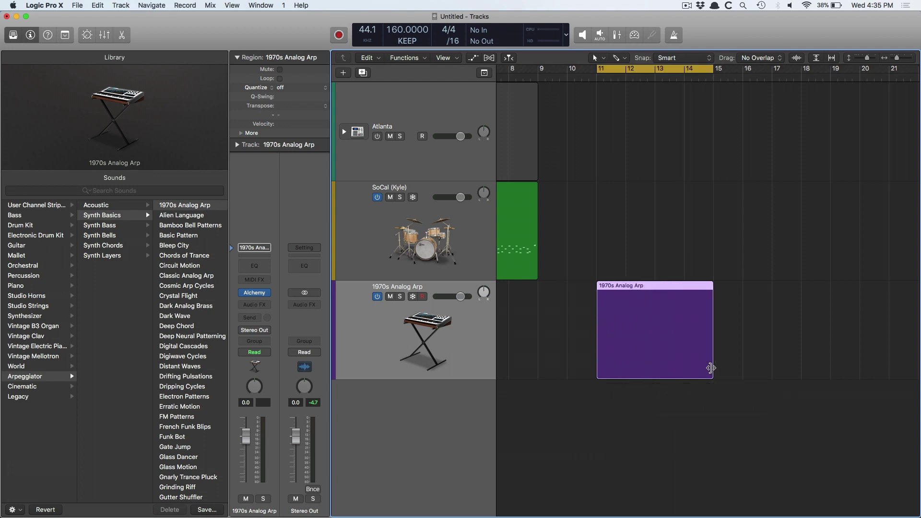
Step: Show the new 1970s Analog Arp region in the Piano Roll and hide the Library
double_click(662, 322)
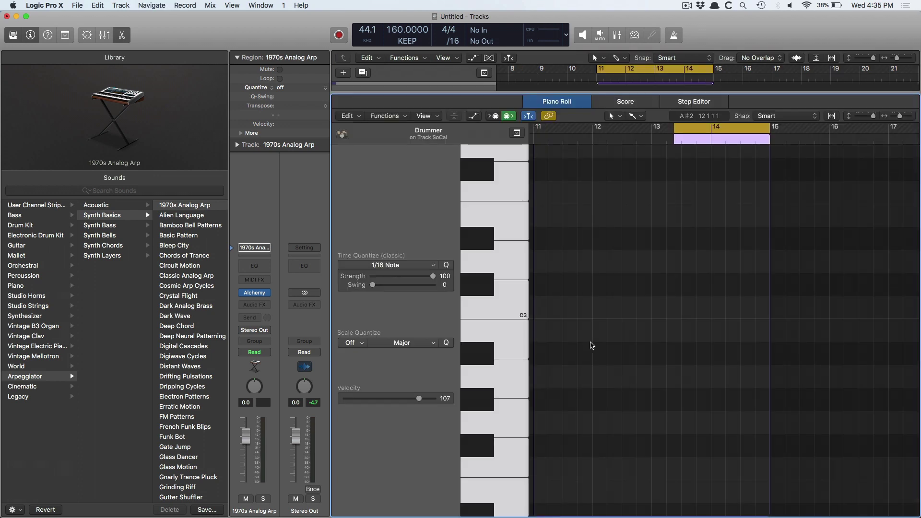
key(y)
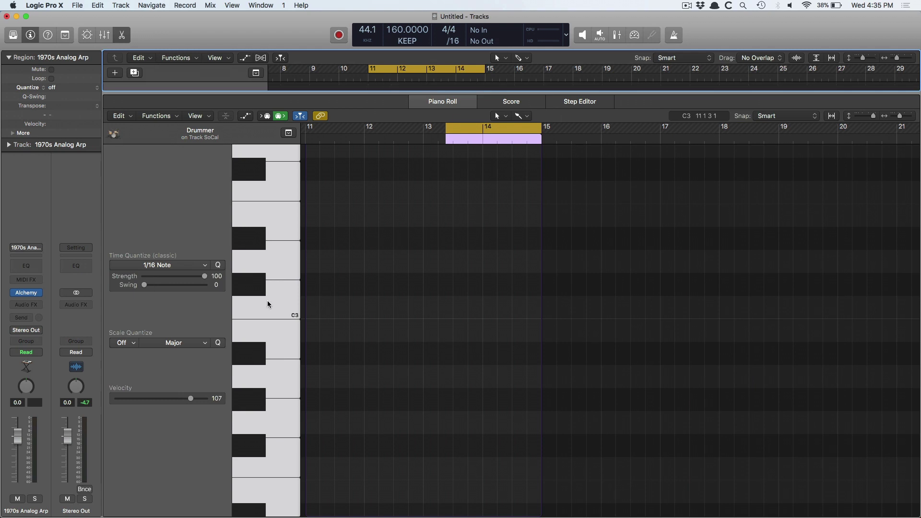
click(341, 295)
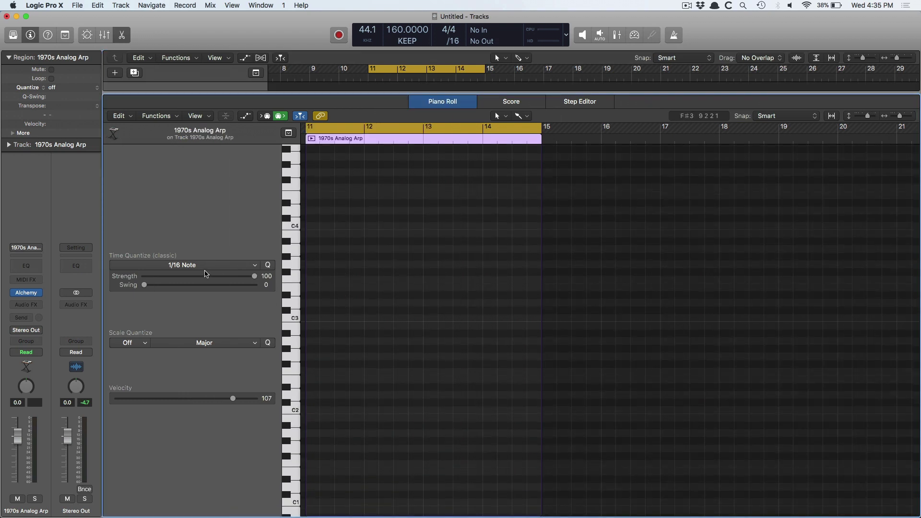
Step: Set Time Quantize to 1/4 Note and Scale Quantize to G Minor Blues
click(204, 265)
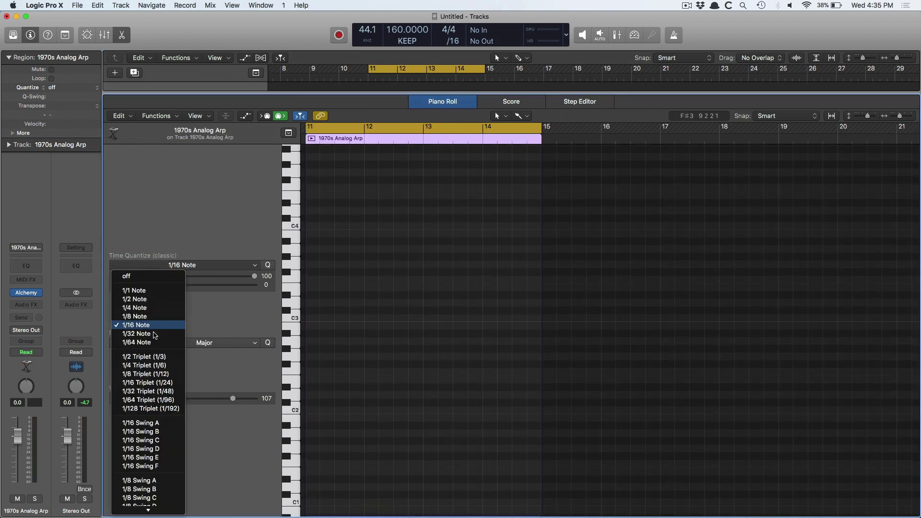
click(146, 310)
click(211, 343)
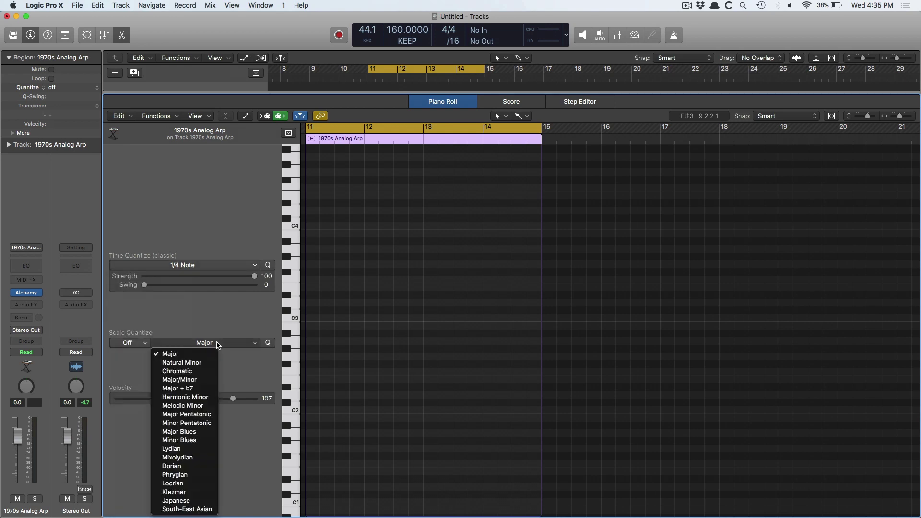
click(191, 440)
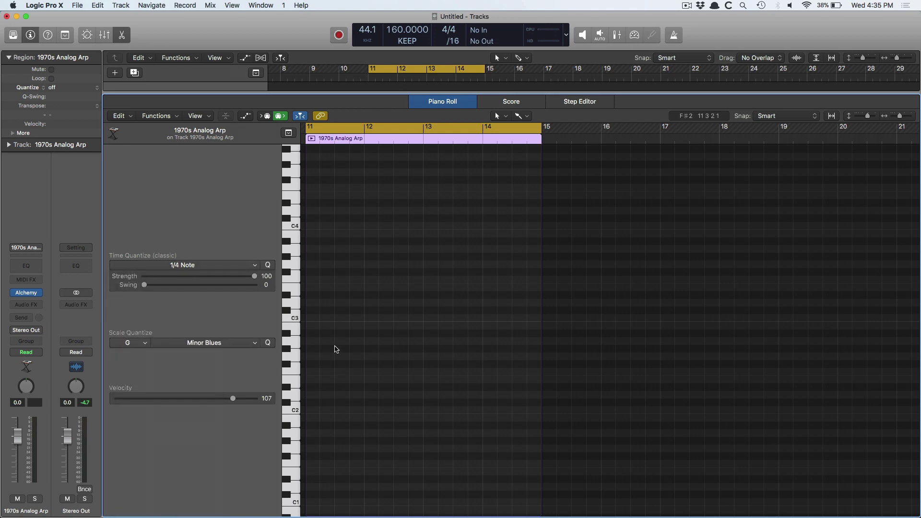
Step: Brush a rising and falling quarter-note melody from C3 across bars 11 to 14, and play it back
click(312, 318)
click(327, 303)
mouse_move(341, 310)
mouse_down()
mouse_move(405, 285)
mouse_move(402, 261)
mouse_move(472, 285)
mouse_move(505, 323)
mouse_move(541, 329)
mouse_up()
key(space)
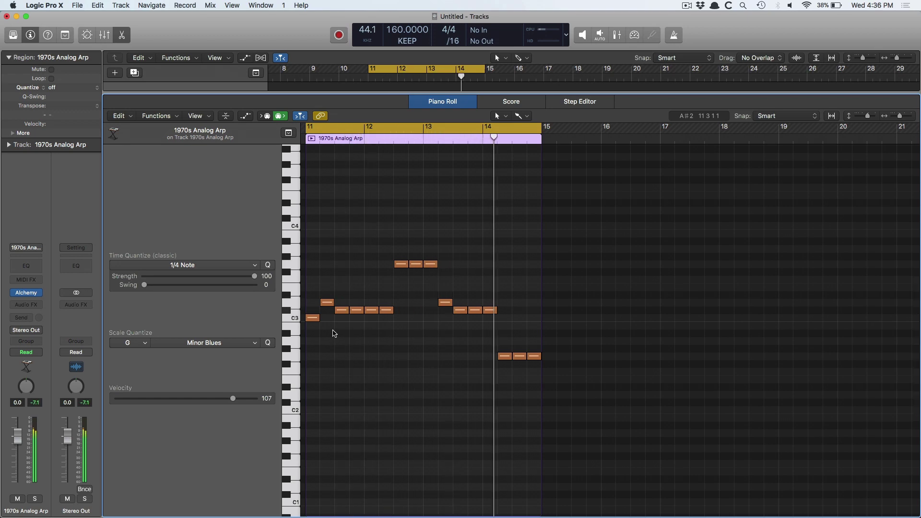
key(space)
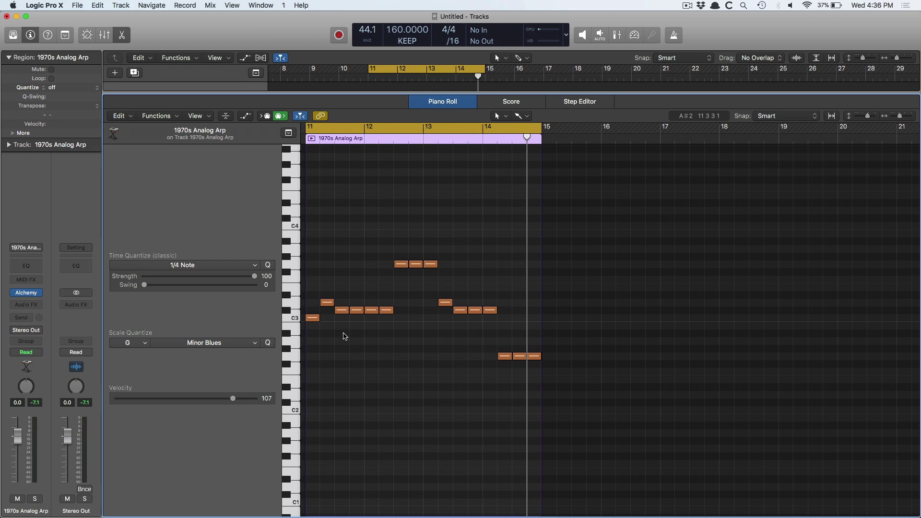
Step: Check the scale list, keep Minor Blues, and brush a second descending line through bars 12 and 13 down to F1
click(243, 344)
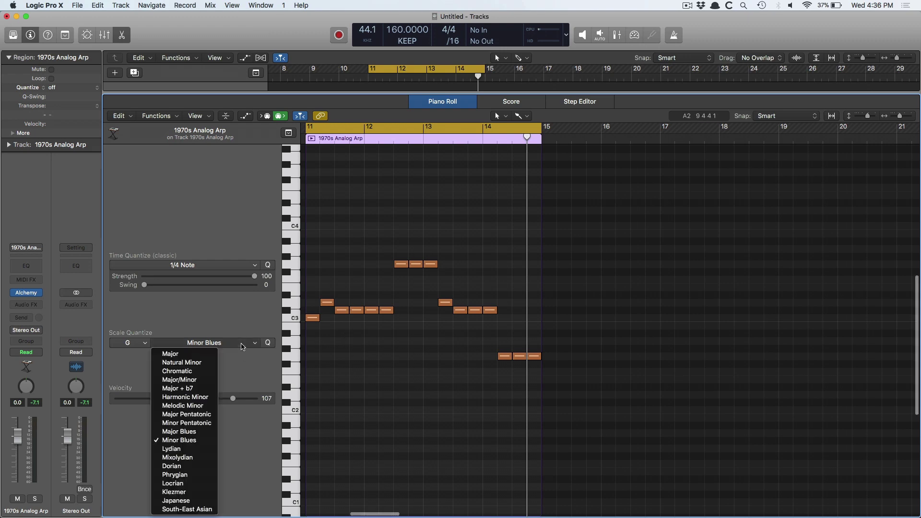
click(192, 302)
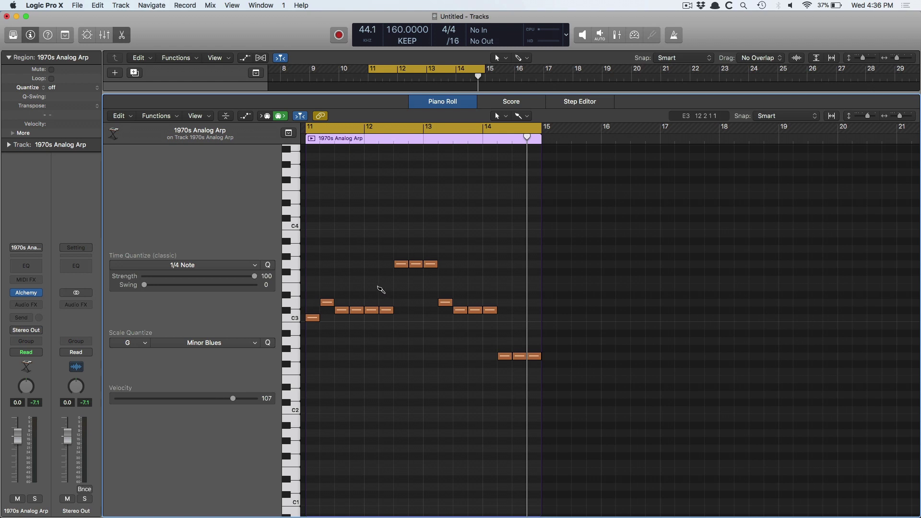
drag(380, 291, 391, 333)
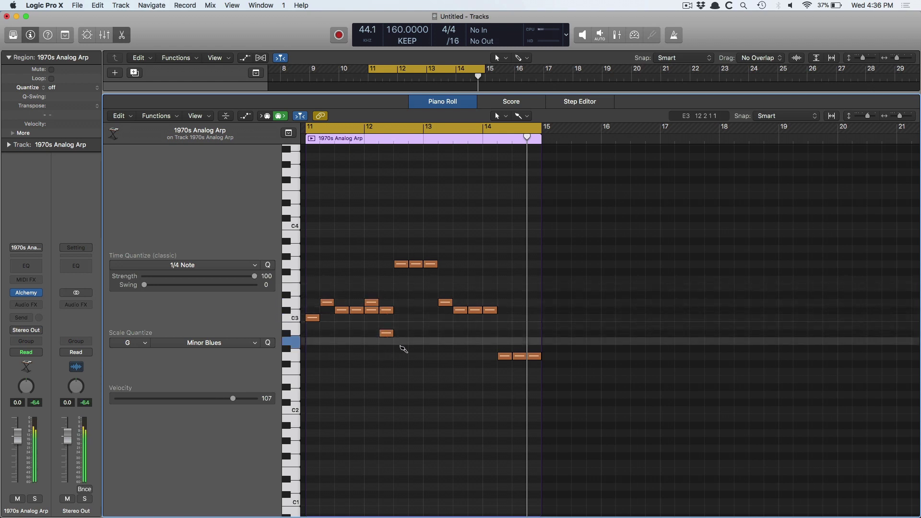
click(401, 395)
click(416, 395)
click(431, 464)
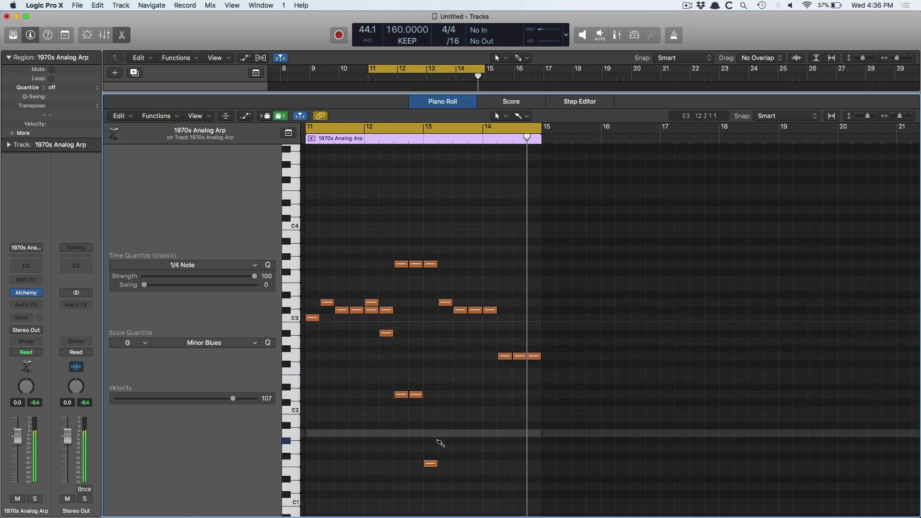
click(446, 448)
click(460, 464)
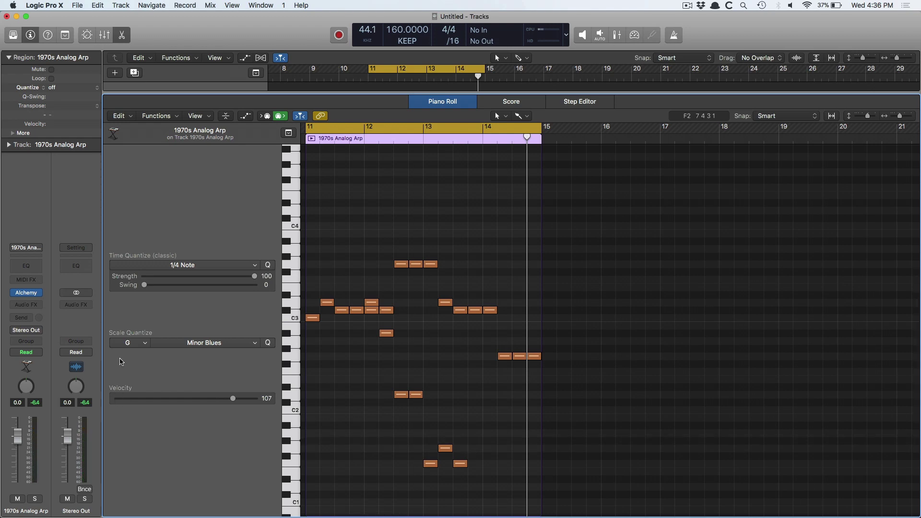
Step: Keep G as the scale root and use the Brush Tool to paint a straight row of D4 notes from bar 11 into bar 14
click(128, 343)
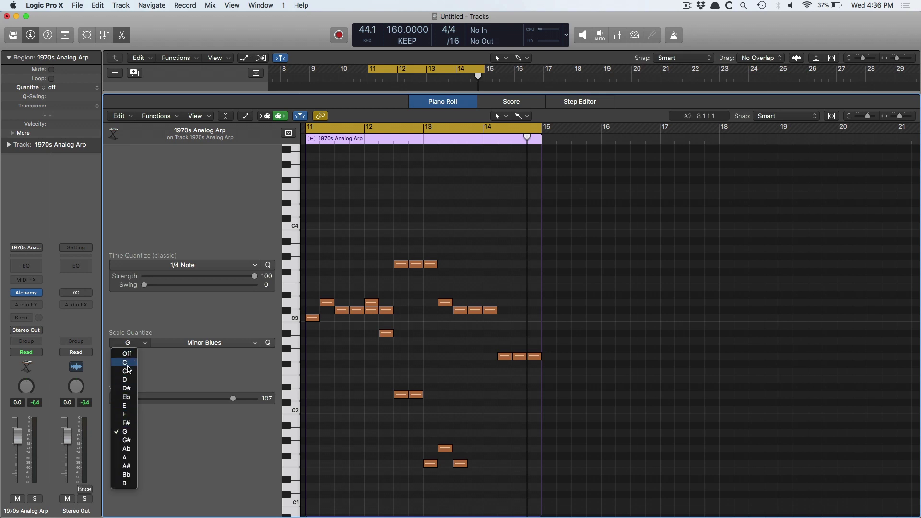
click(156, 324)
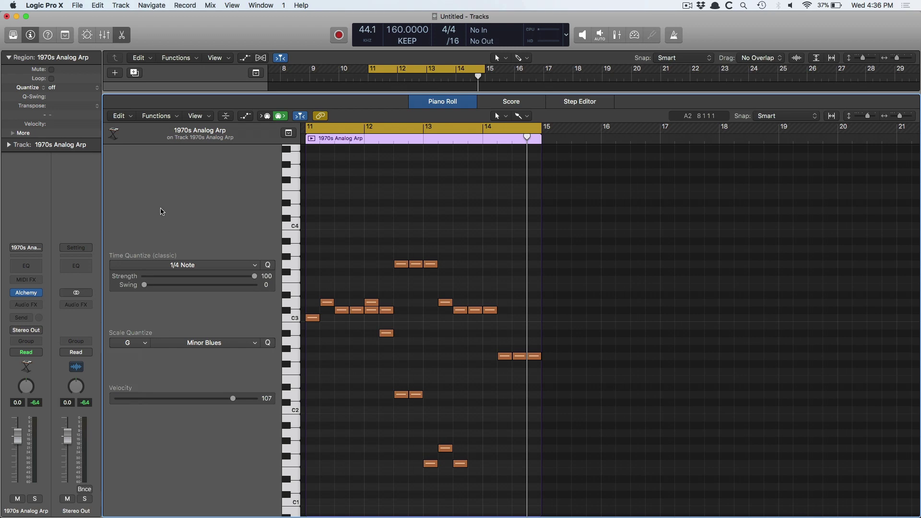
key(t)
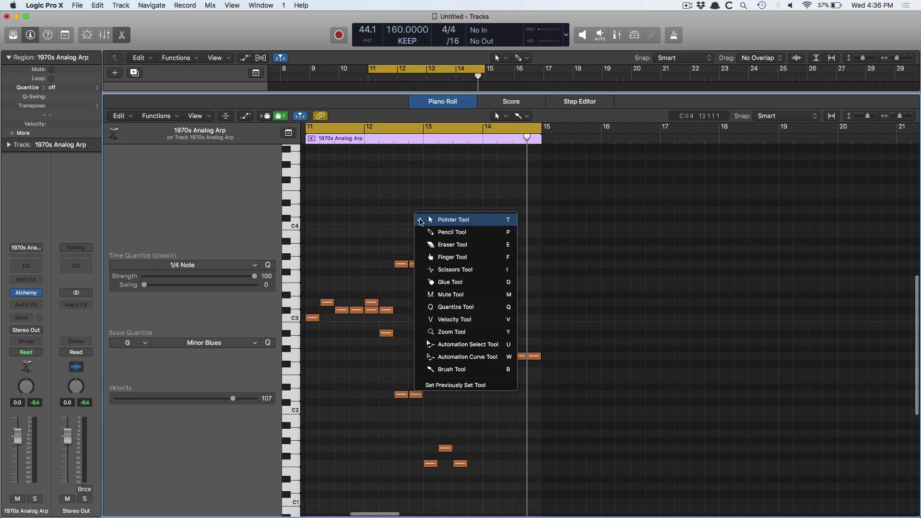
click(444, 370)
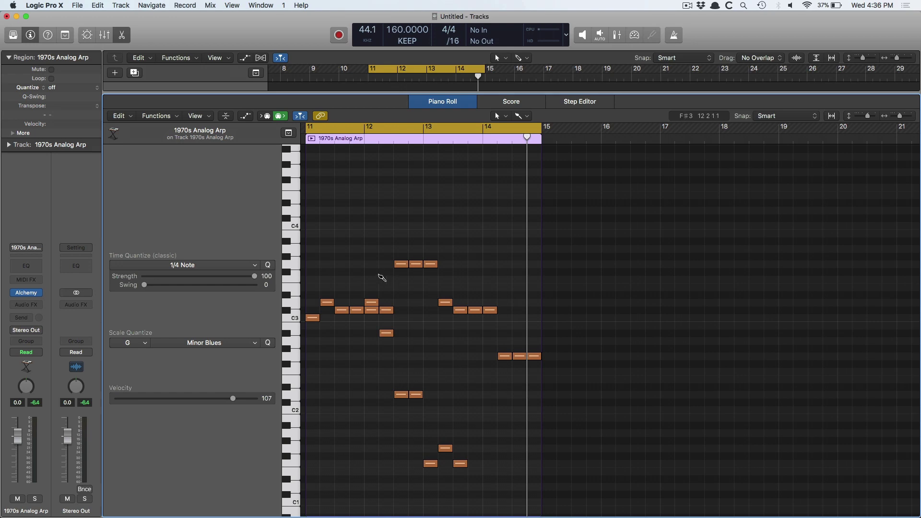
drag(327, 211, 490, 213)
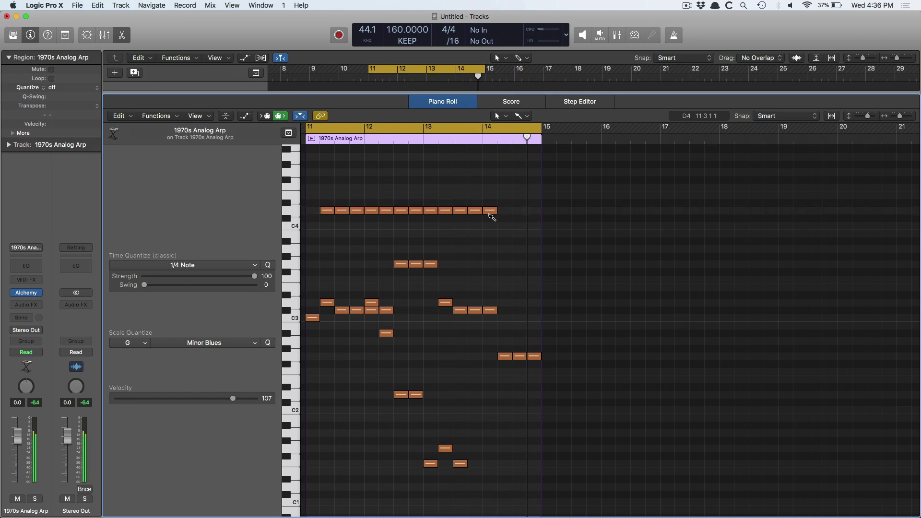